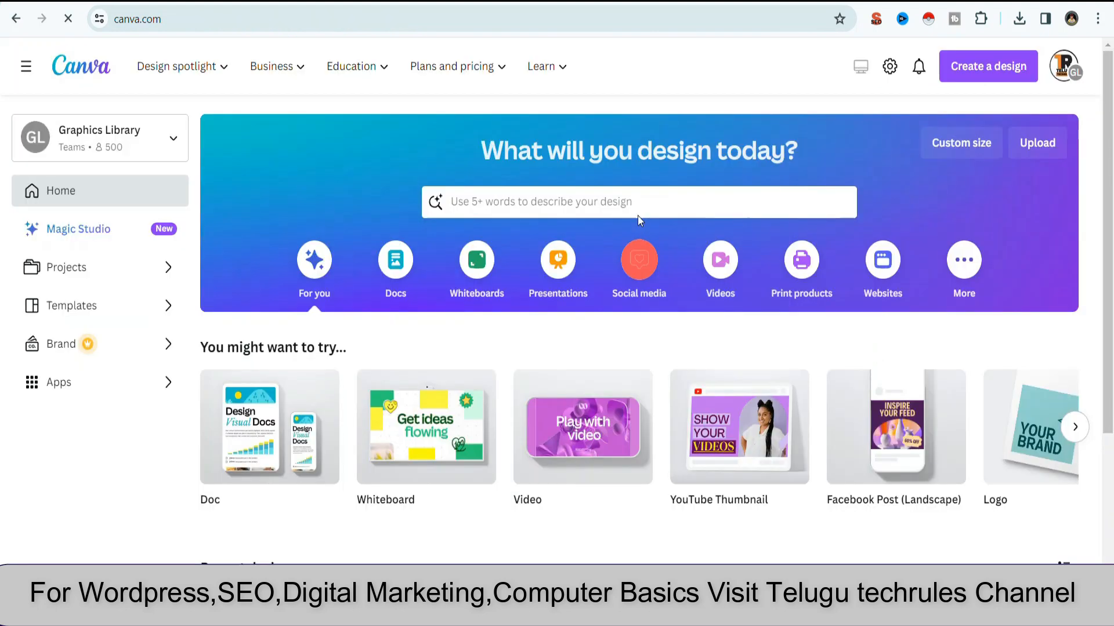
Search the design templates for "travel logo"
left_click(682, 206)
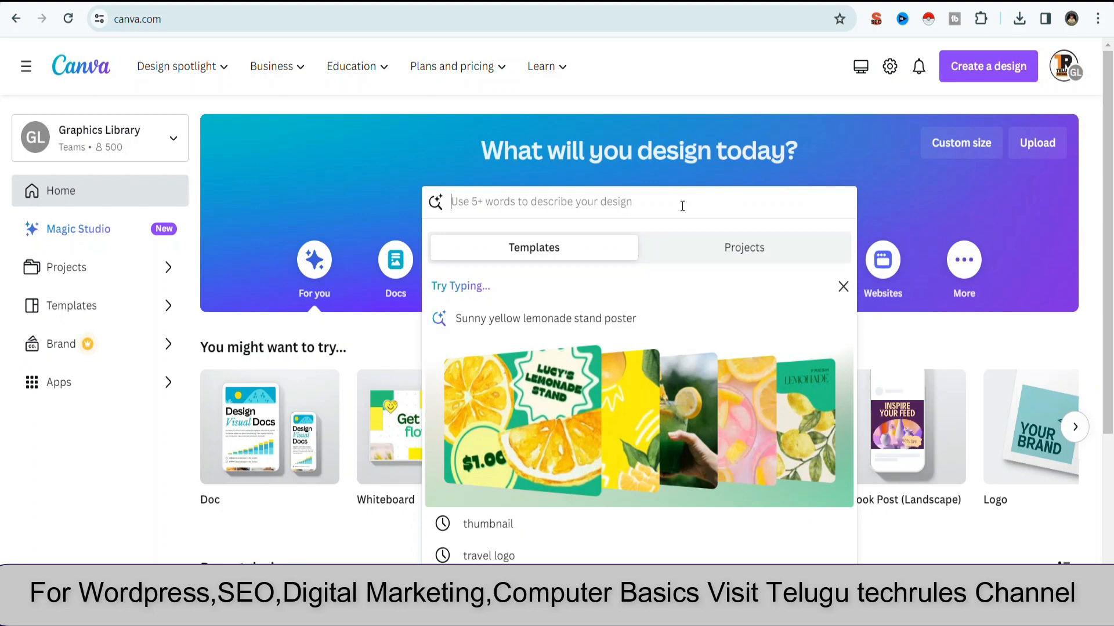
type("trav")
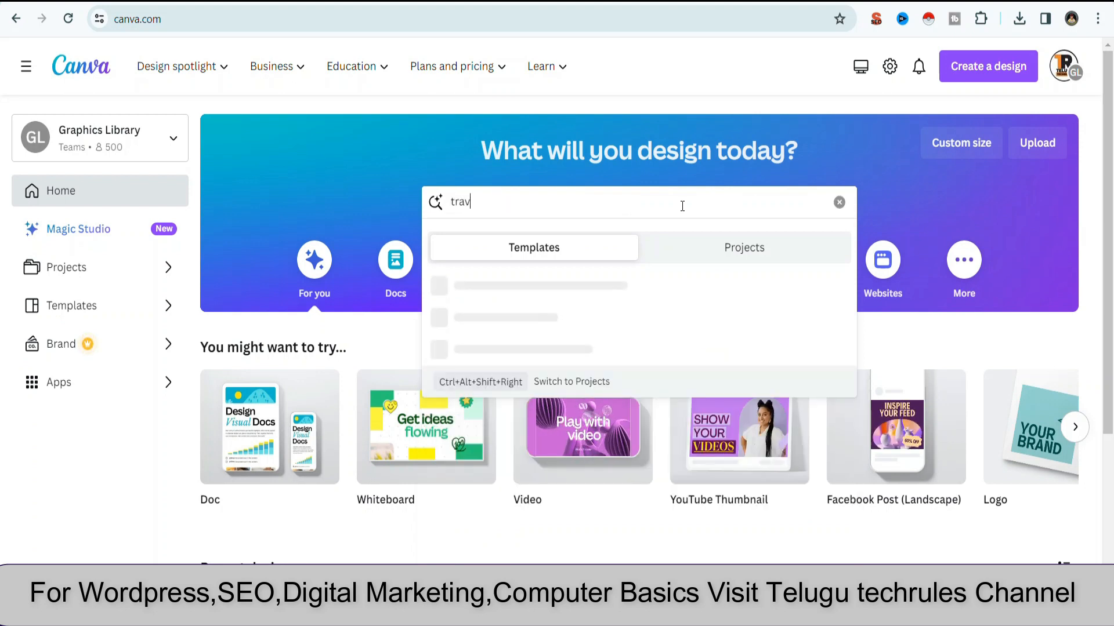
type("el logo")
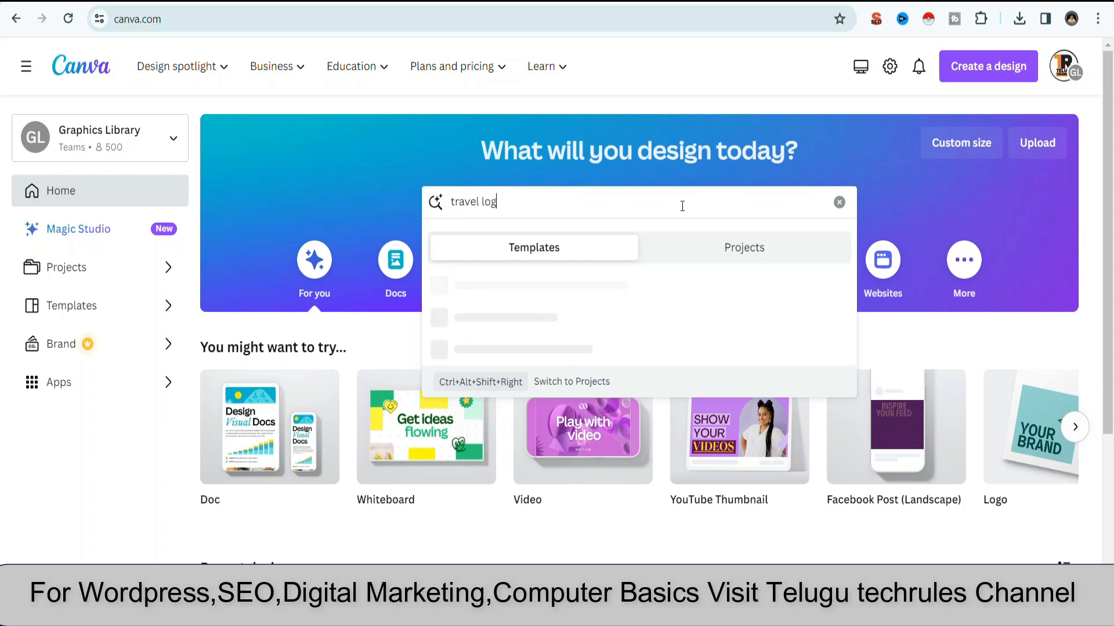
key("Return")
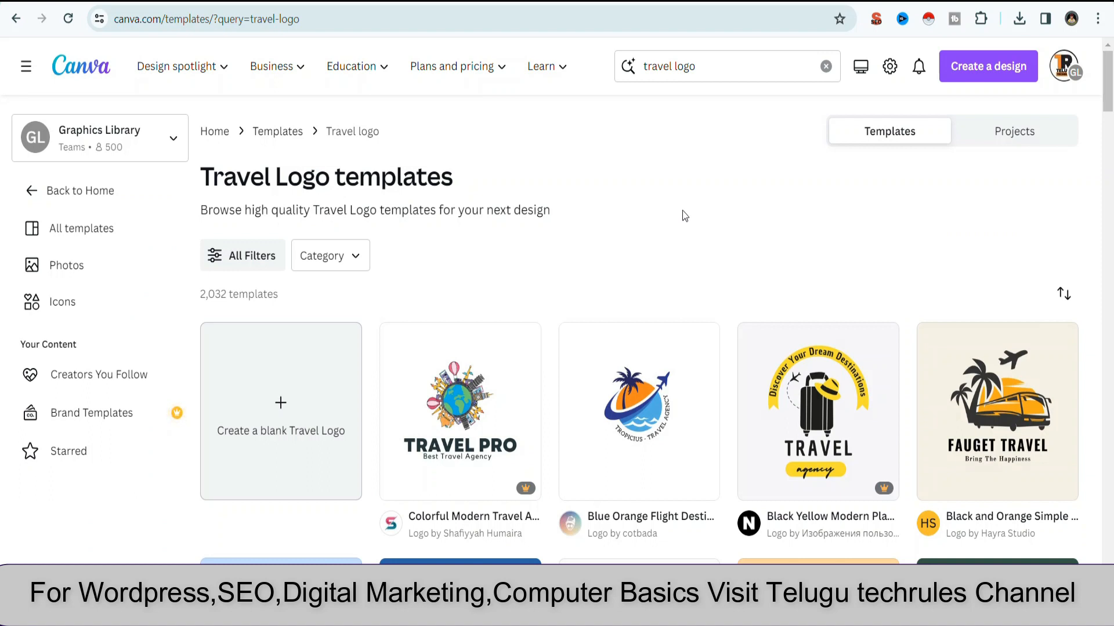
Browse the travel logo templates and compare the available designs
scroll(681, 207, "down", 5)
scroll(638, 261, "down", 15)
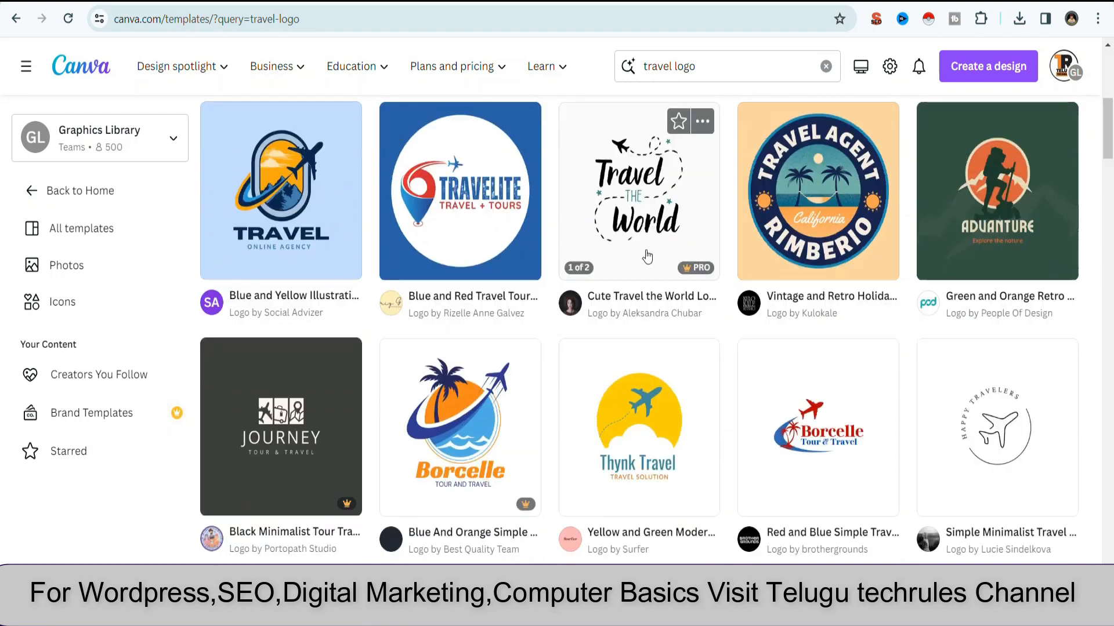
scroll(647, 257, "down", 7)
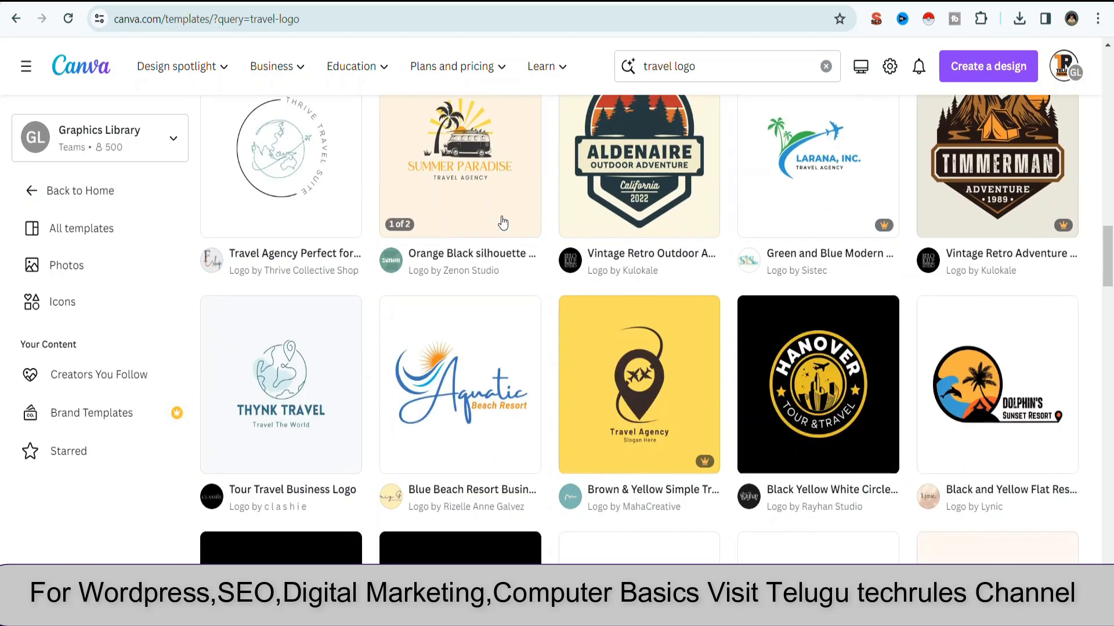
scroll(526, 267, "down", 2)
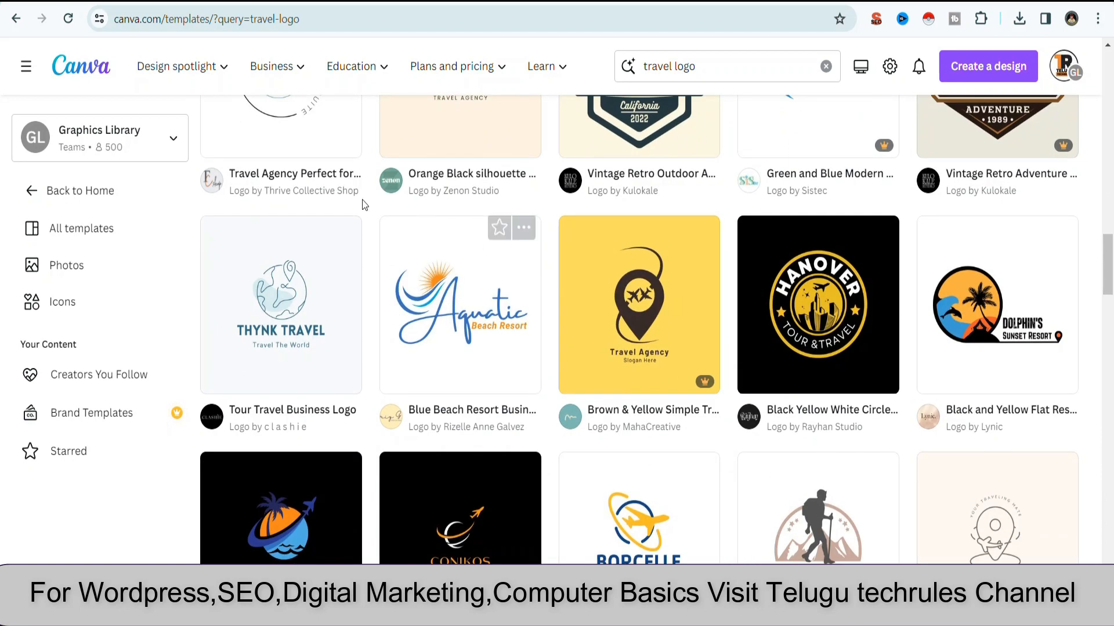
mouse_move(691, 384)
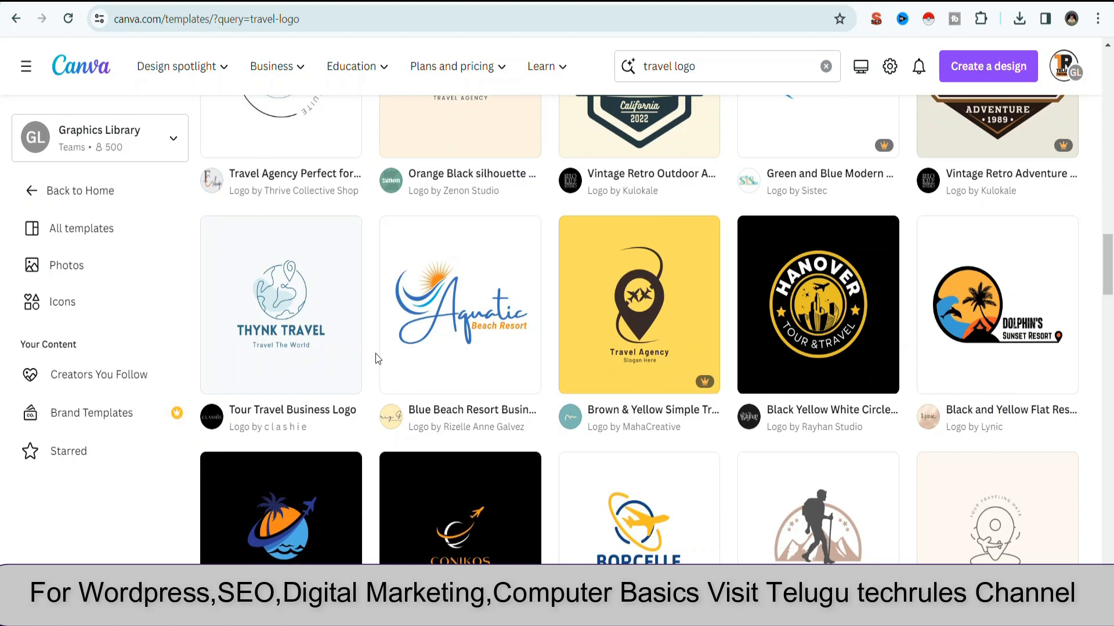
scroll(682, 413, "down", 1)
scroll(682, 413, "down", 5)
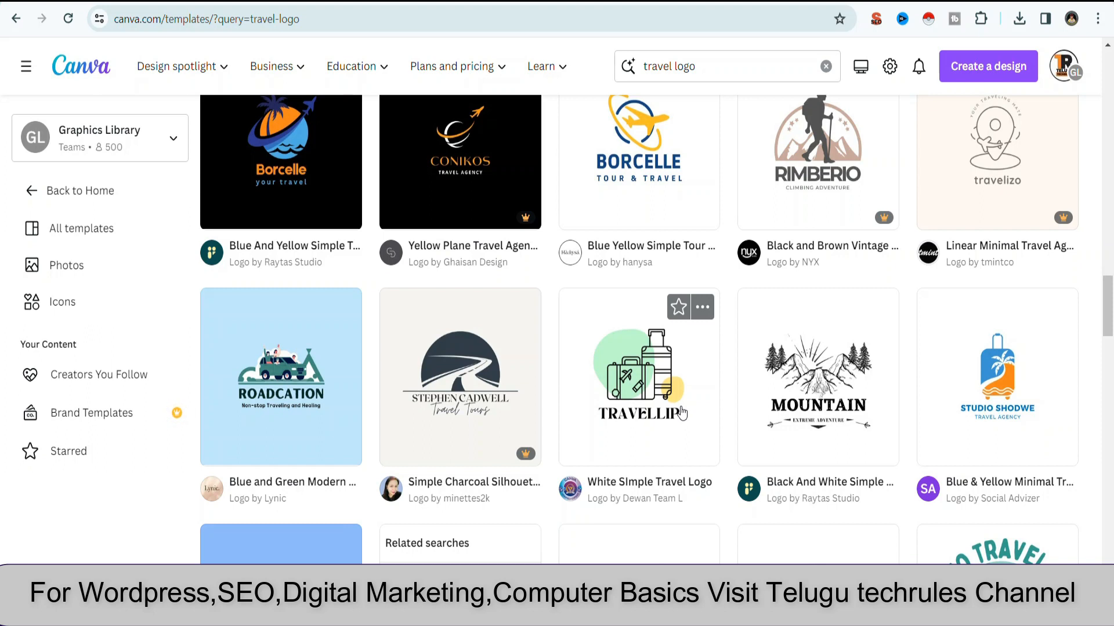
scroll(703, 415, "down", 10)
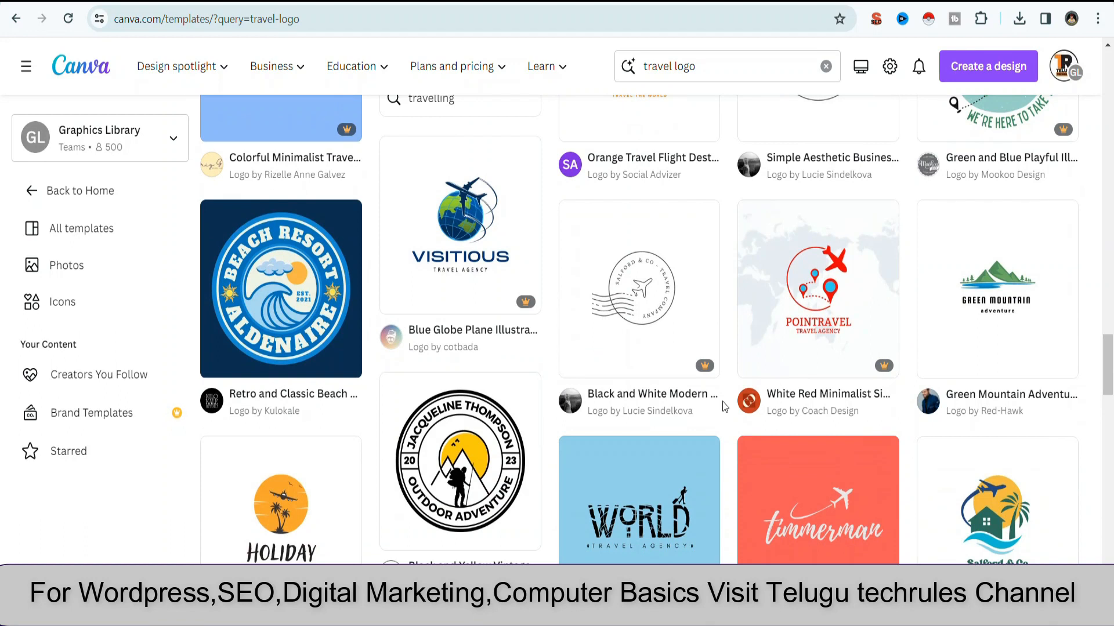
scroll(671, 404, "down", 1)
scroll(671, 404, "down", 1)
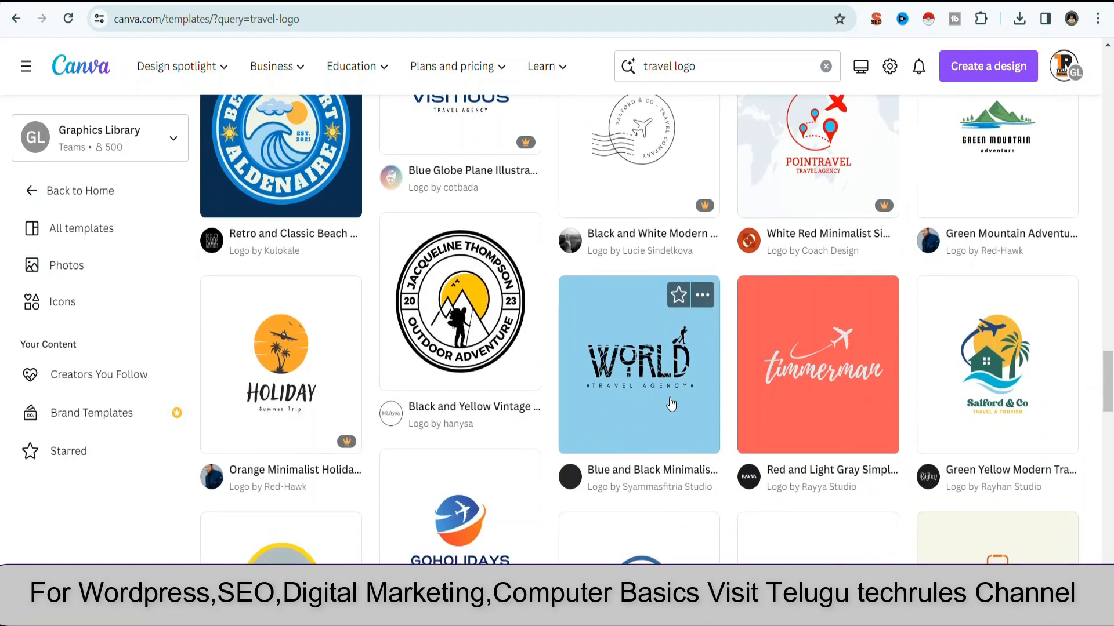
scroll(671, 348, "down", 6)
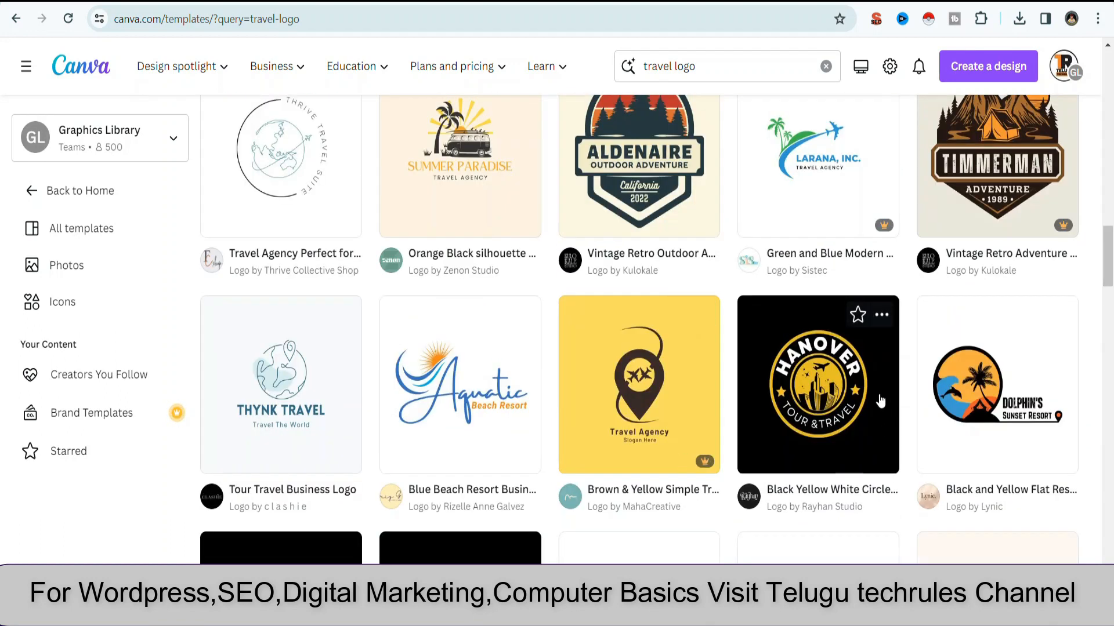
Open the black and yellow circle badge Hanover Tour & Travel logo template for customizing
left_click(839, 380)
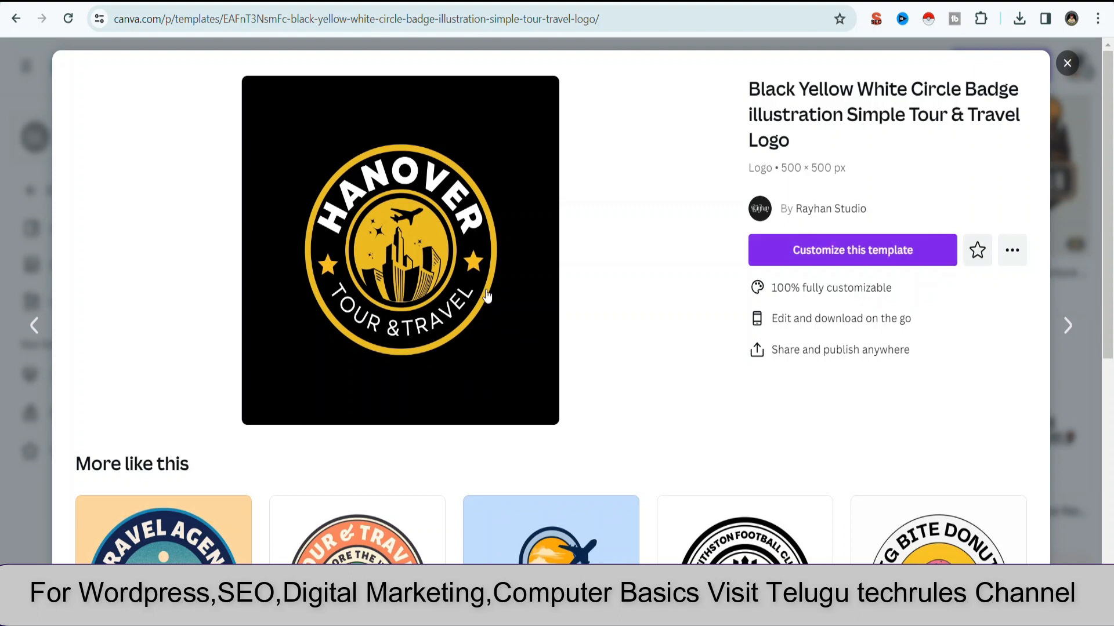
scroll(753, 414, "down", 1)
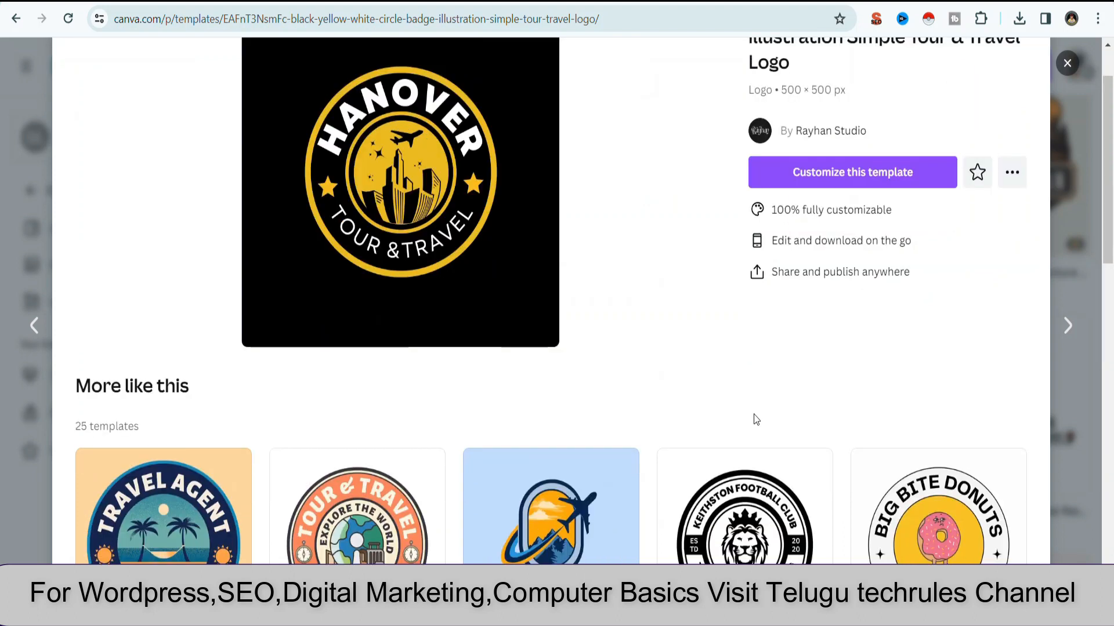
scroll(473, 294, "up", 1)
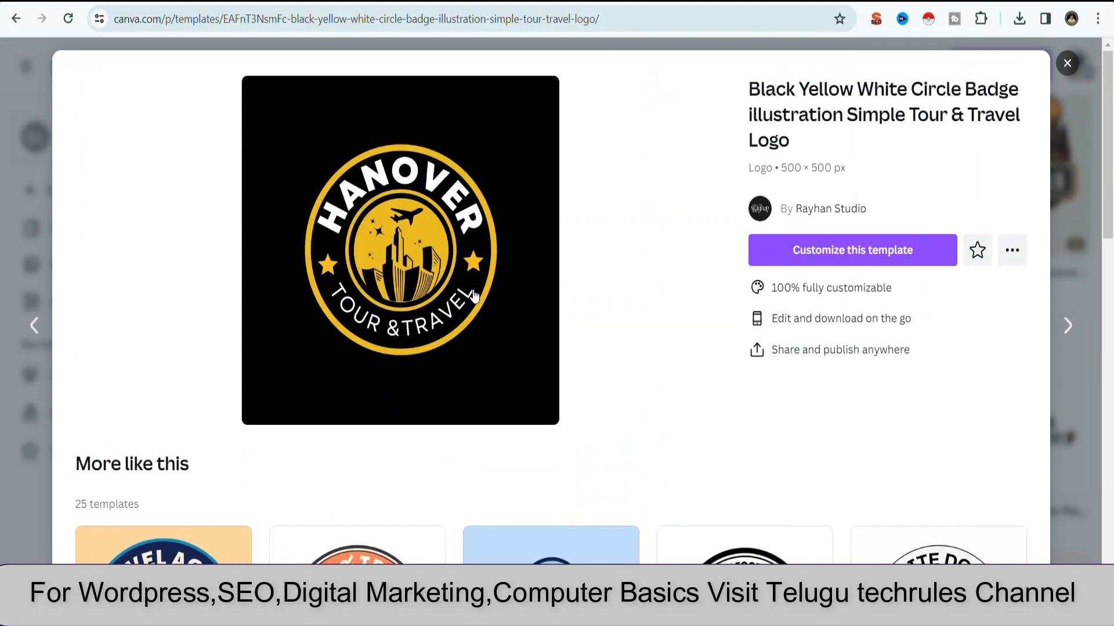
left_click(861, 257)
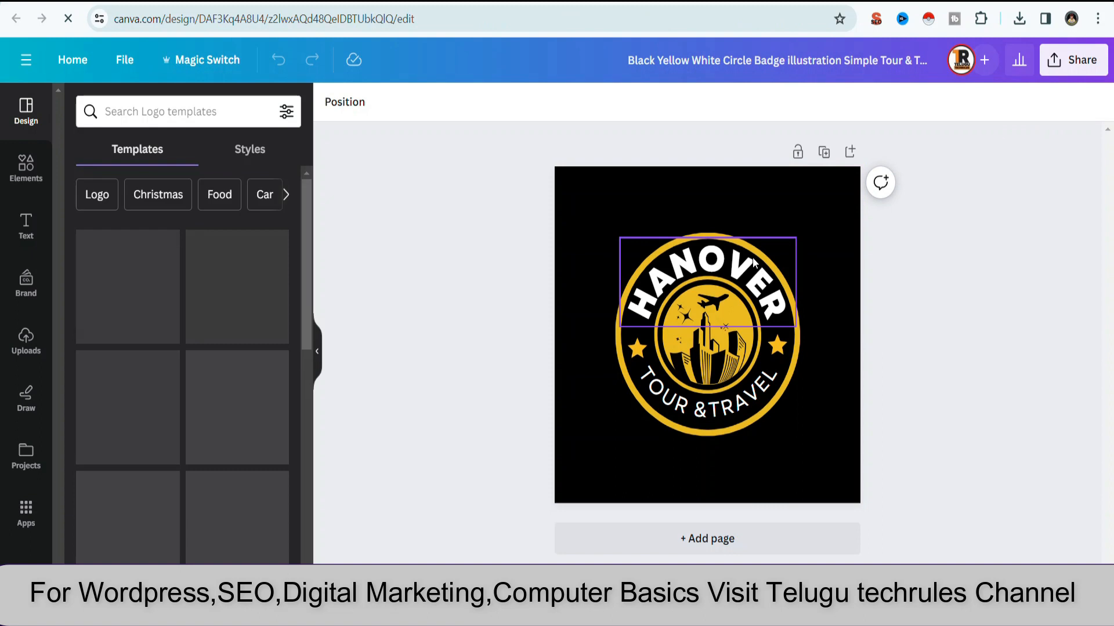
Replace the curved HANOVER text at the top of the badge with "TRAVEL BY"
left_click(733, 262)
left_click(734, 262)
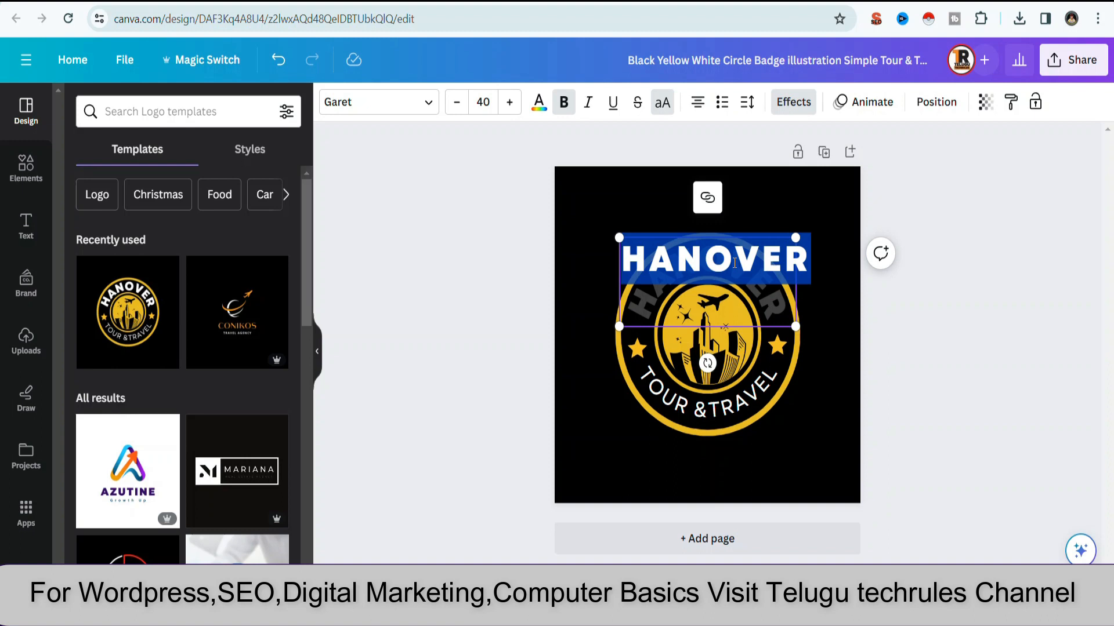
type("TR")
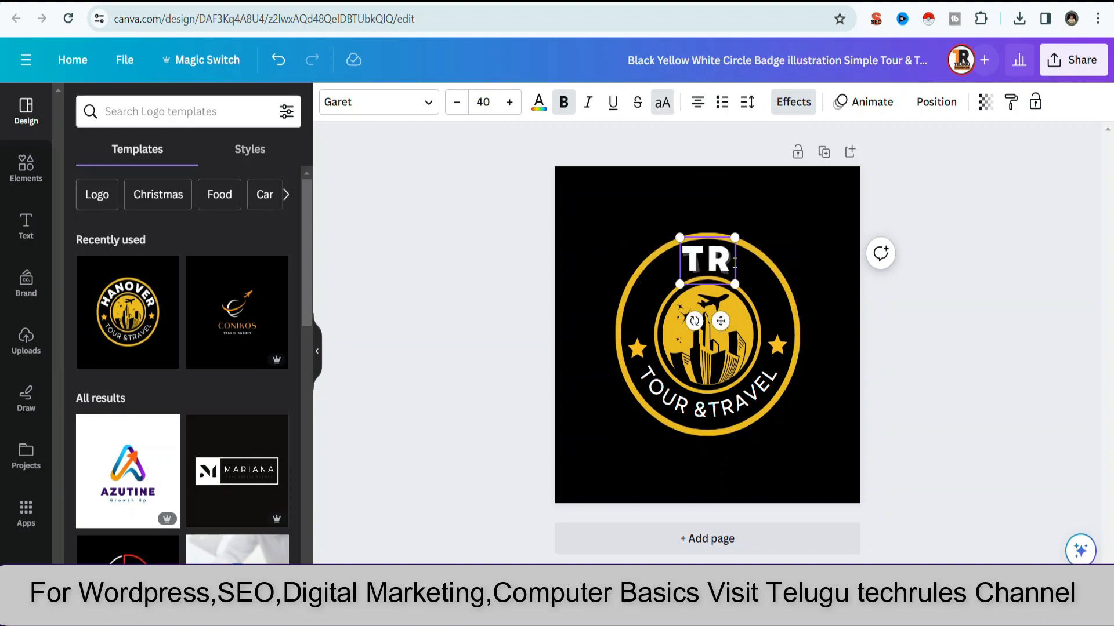
type("AVEL")
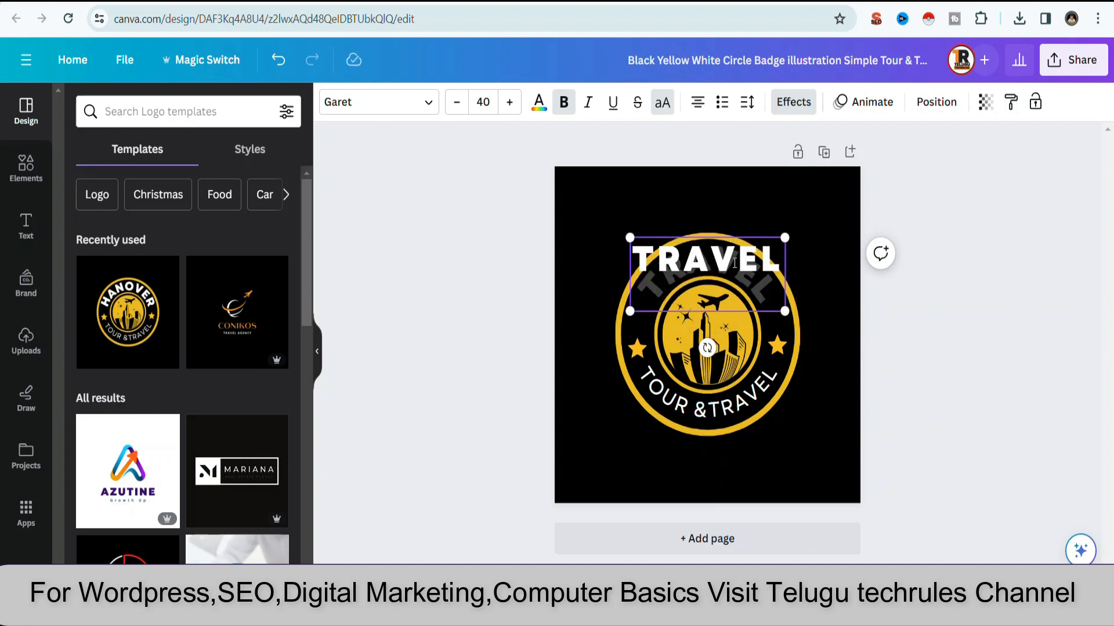
type(" BY")
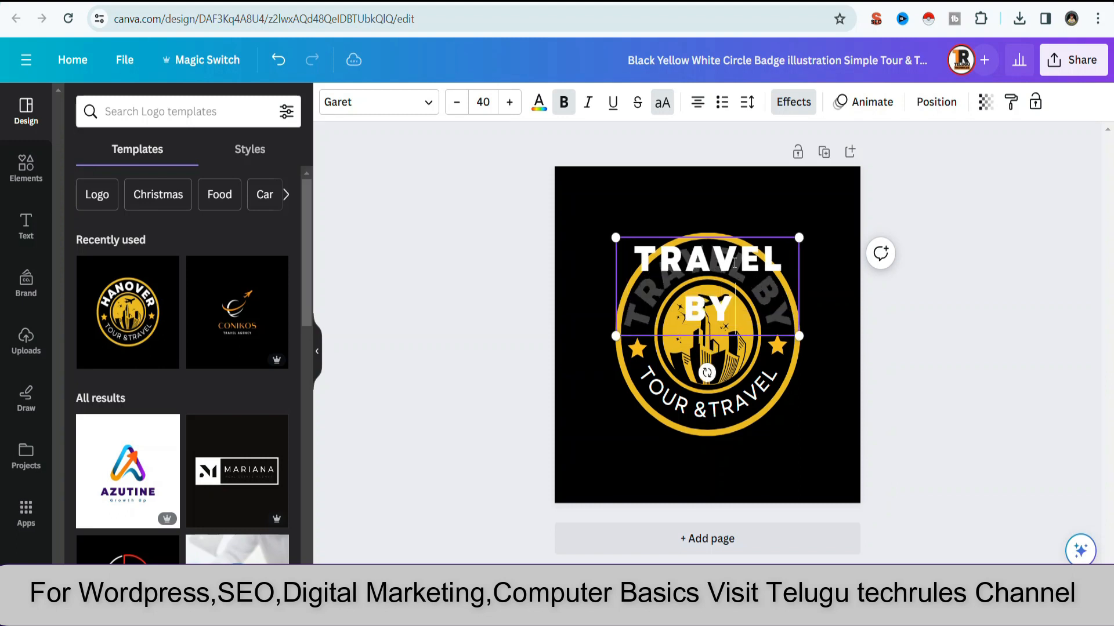
left_click(840, 282)
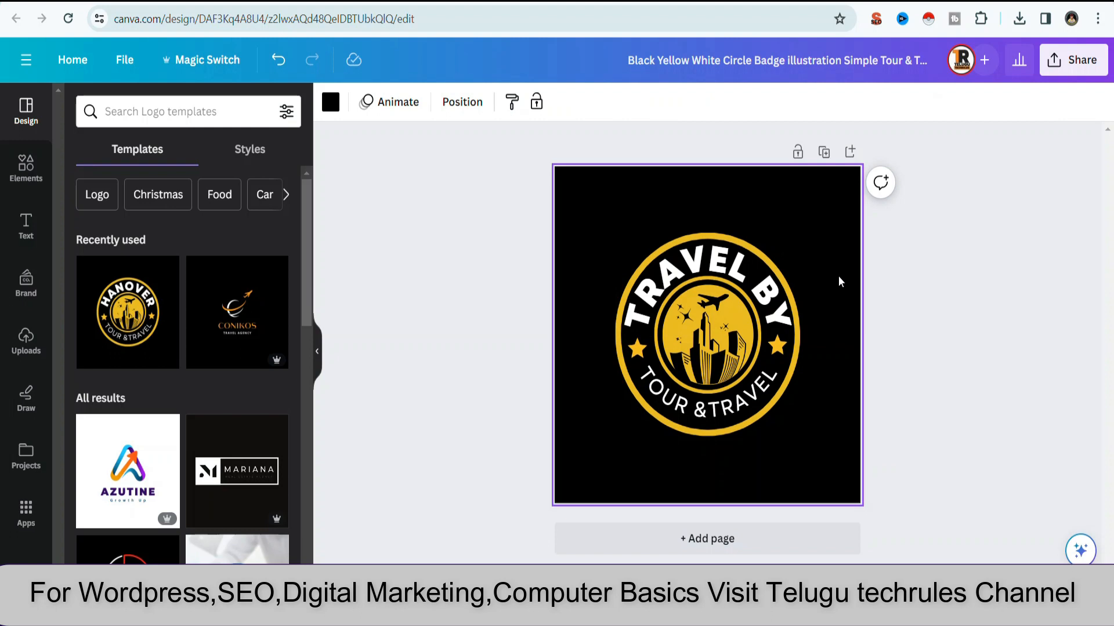
Replace the curved TOUR &TRAVEL text at the bottom of the badge with "BSK"
left_click(727, 400)
double_click(728, 400)
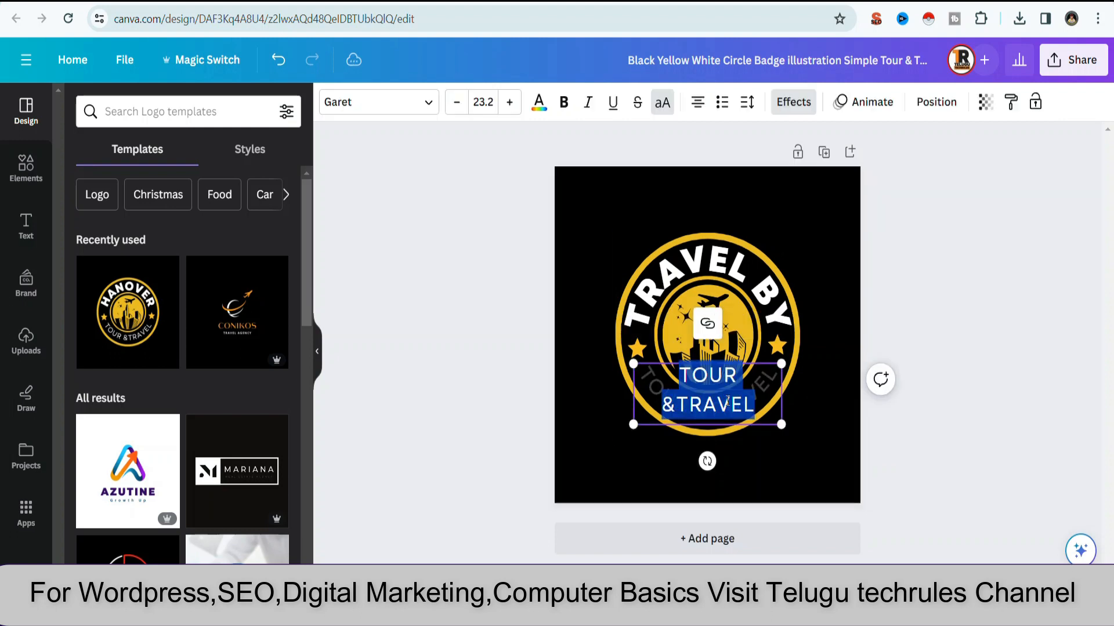
type("BSL")
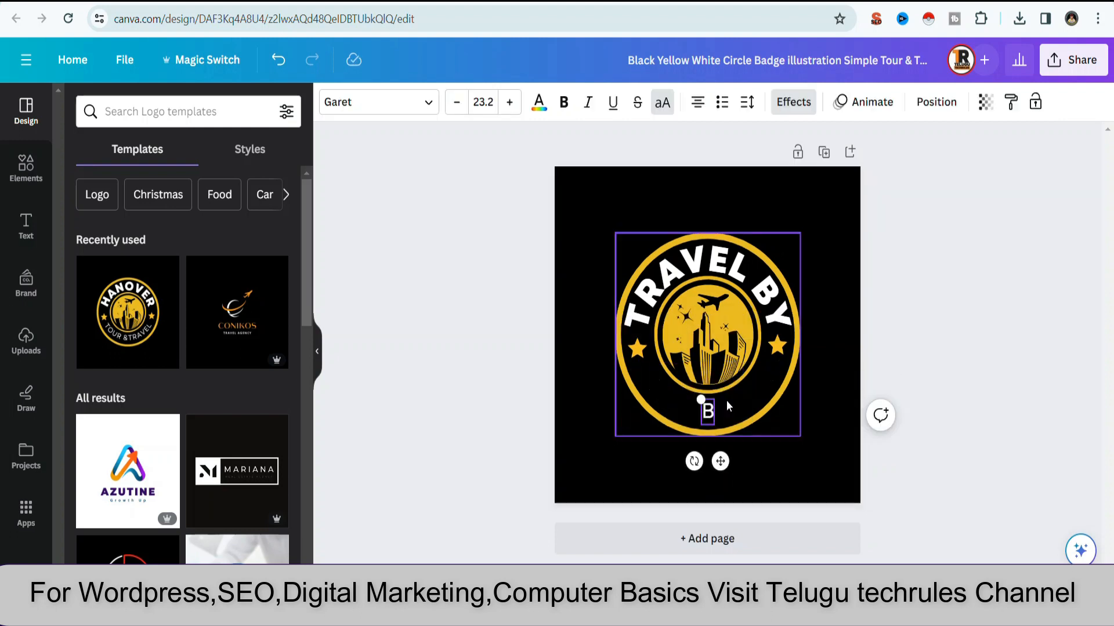
key("BackSpace")
key("BackSpace")
type("SK")
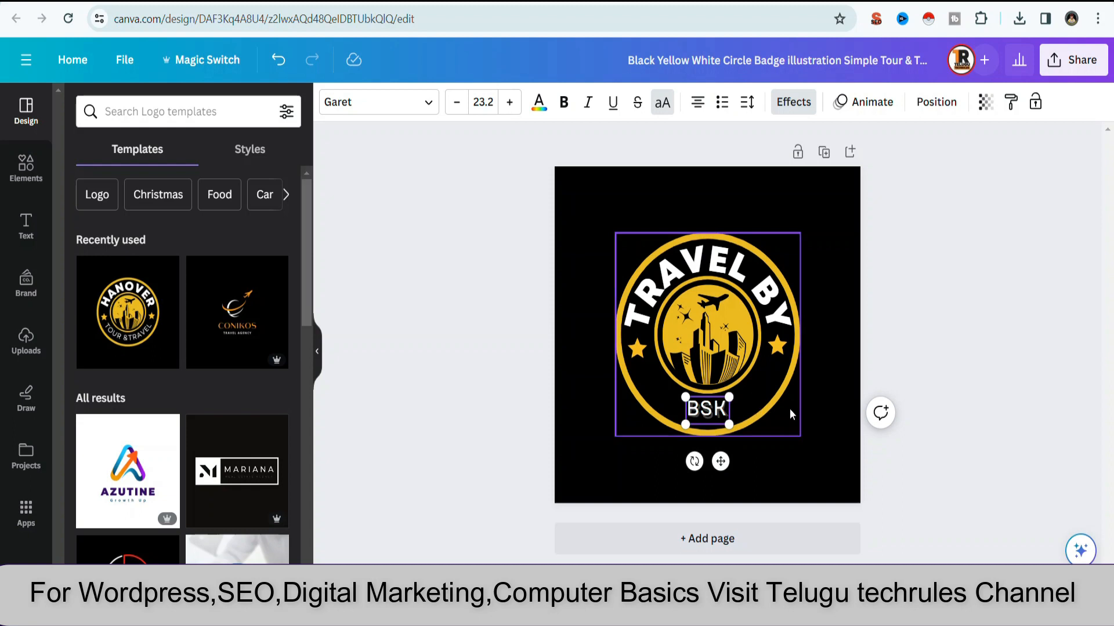
left_click(827, 409)
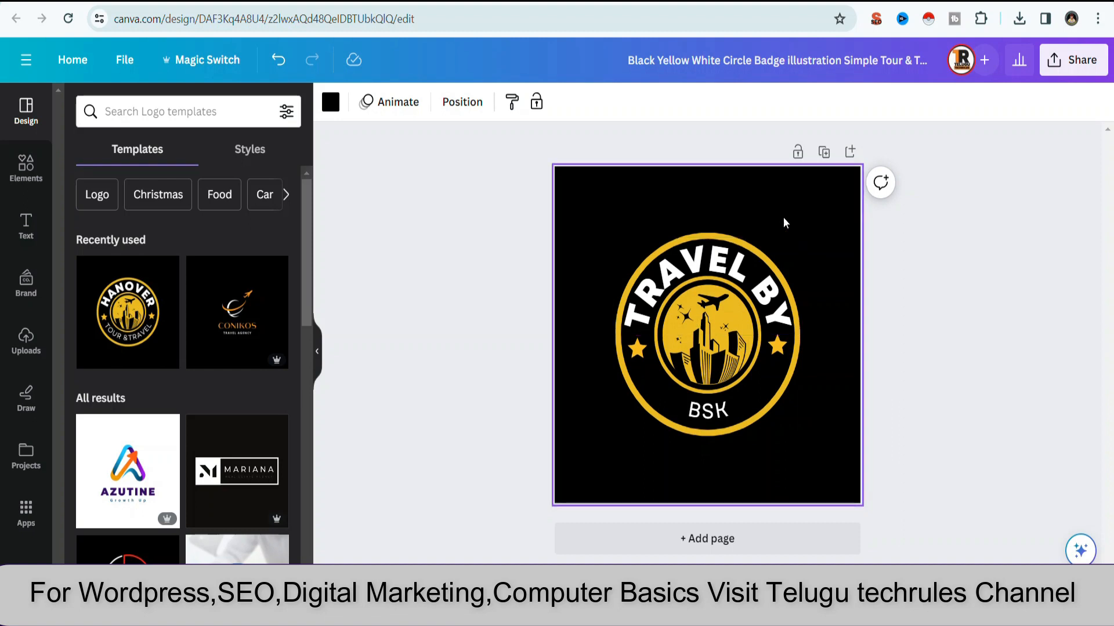
left_click(726, 344)
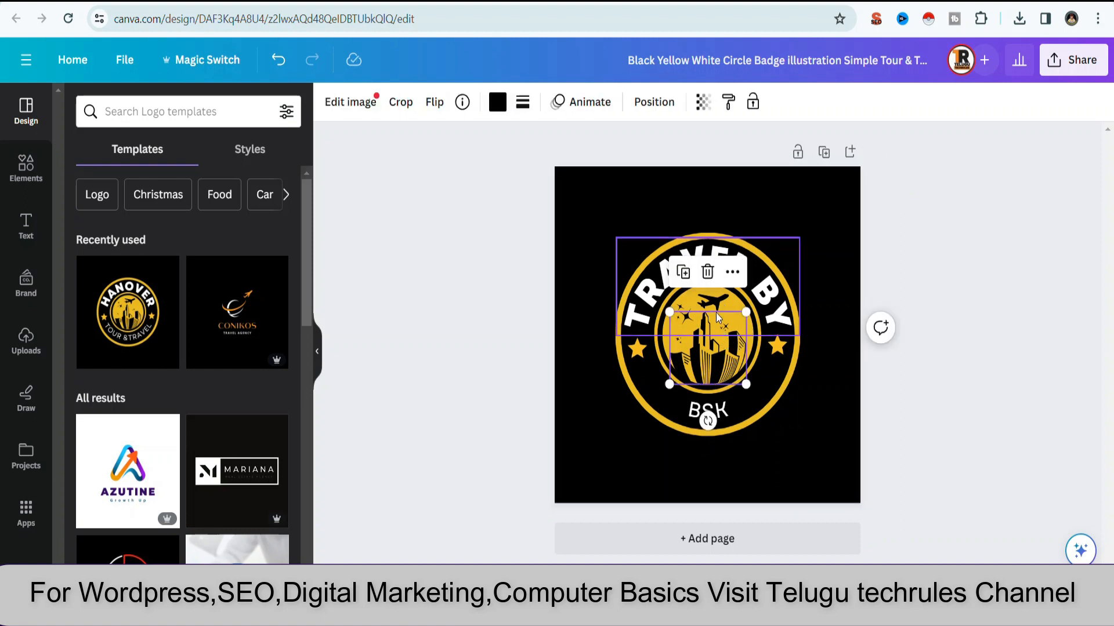
left_click(826, 409)
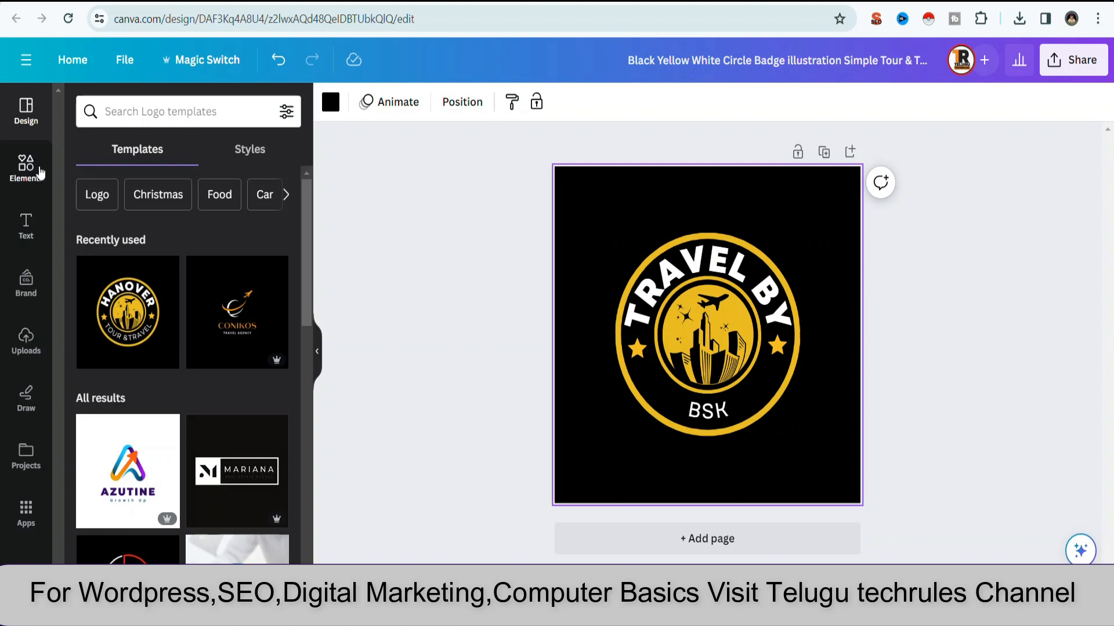
Search the elements for "YOUTUBE" and look through all matching graphics
left_click(38, 172)
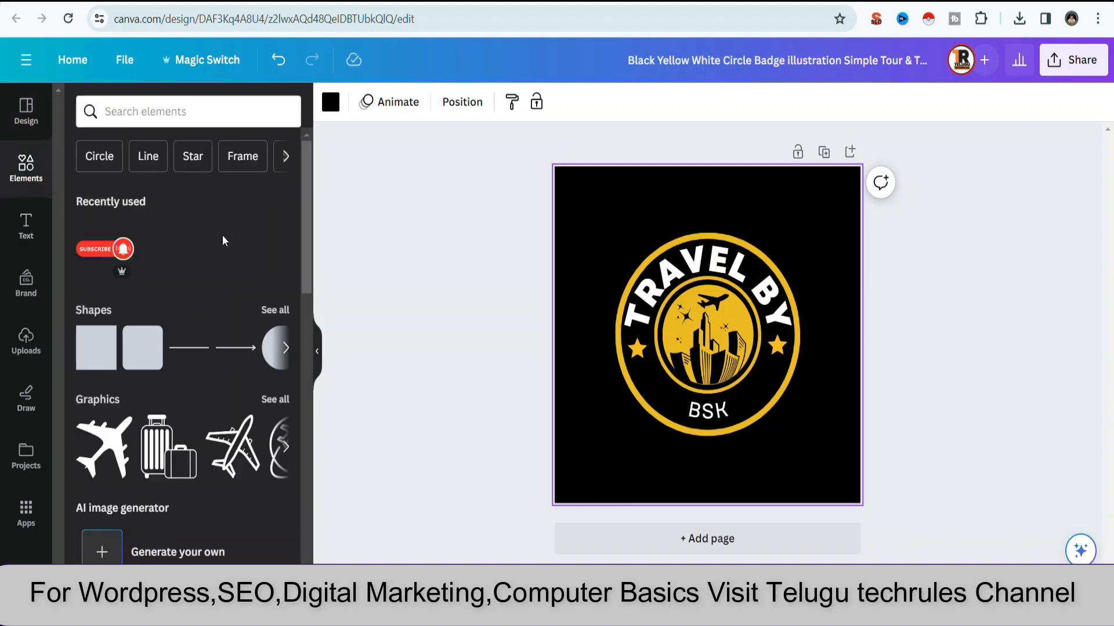
left_click(218, 118)
type("you")
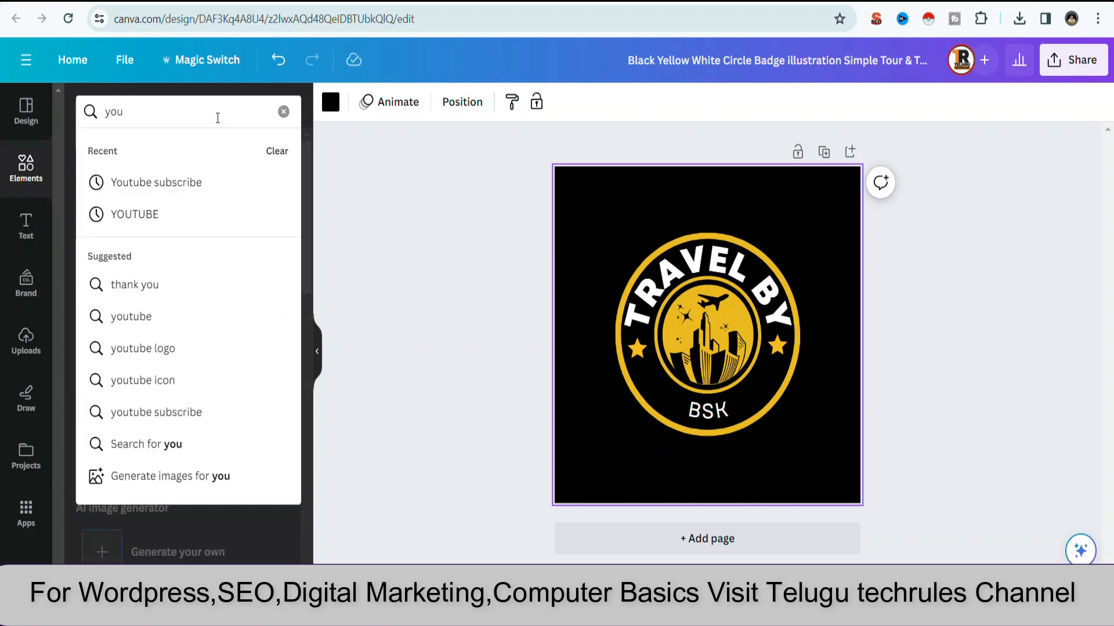
left_click(138, 214)
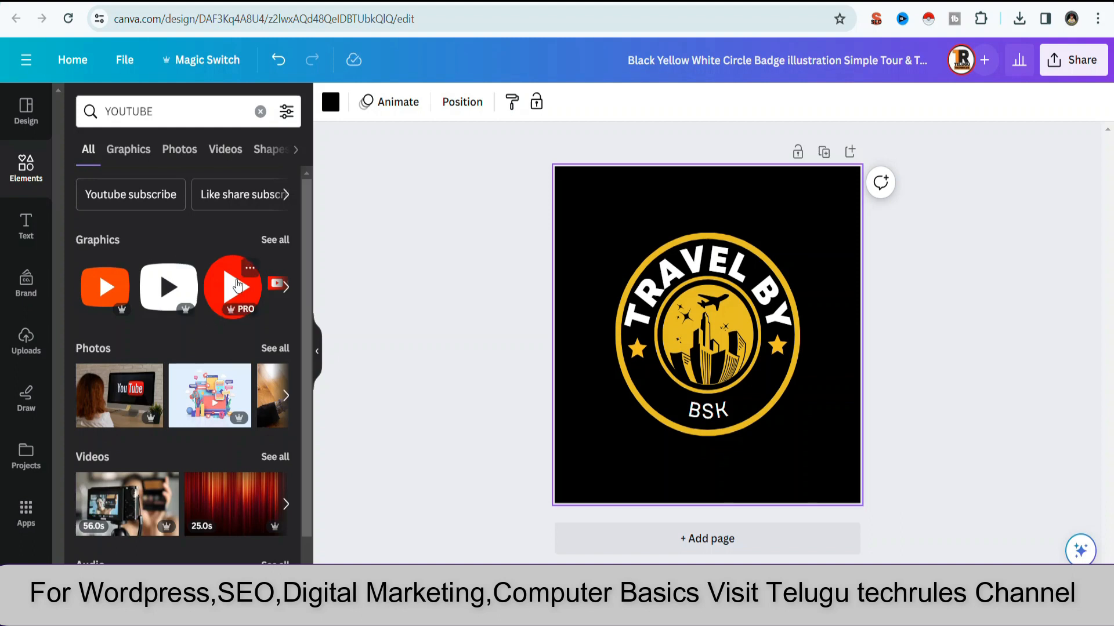
left_click(276, 241)
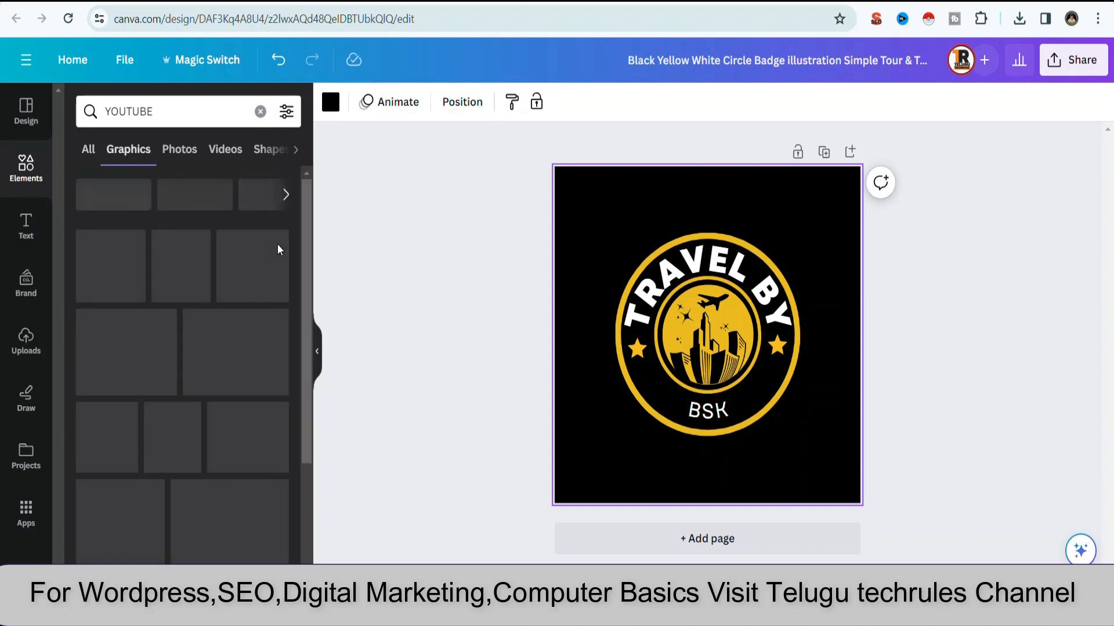
scroll(220, 342, "down", 5)
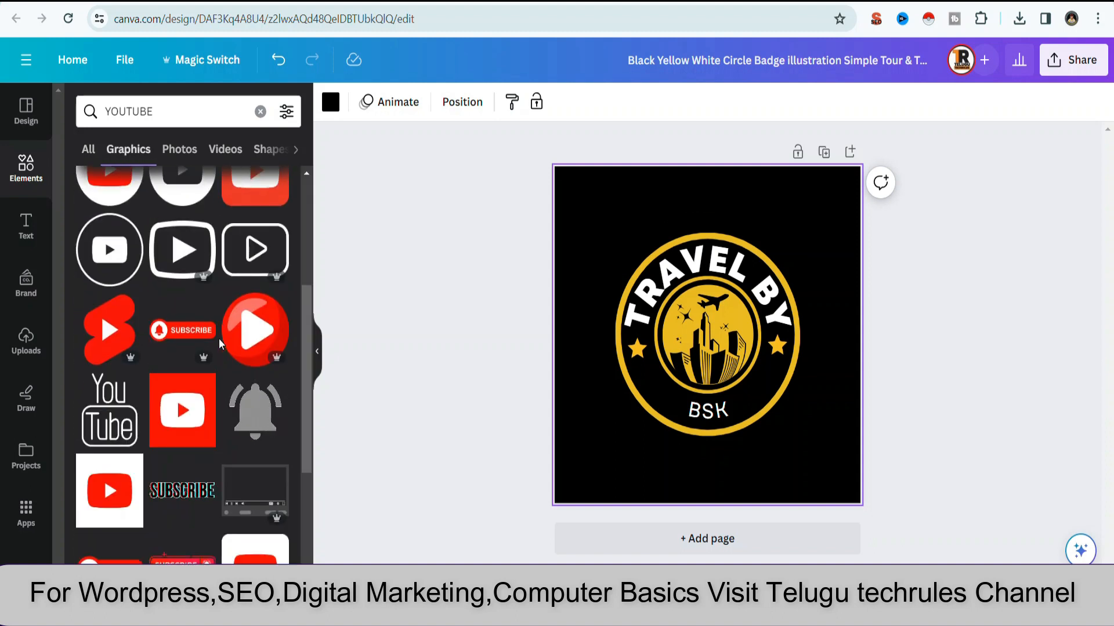
scroll(219, 339, "down", 4)
scroll(179, 375, "up", 8)
Add the red round play-button graphic at a small size inside the badge ring, one on each side of the BSK text
left_click_drag(257, 261, 626, 371)
left_click_drag(722, 471, 759, 386)
left_click(637, 342)
left_click(824, 388)
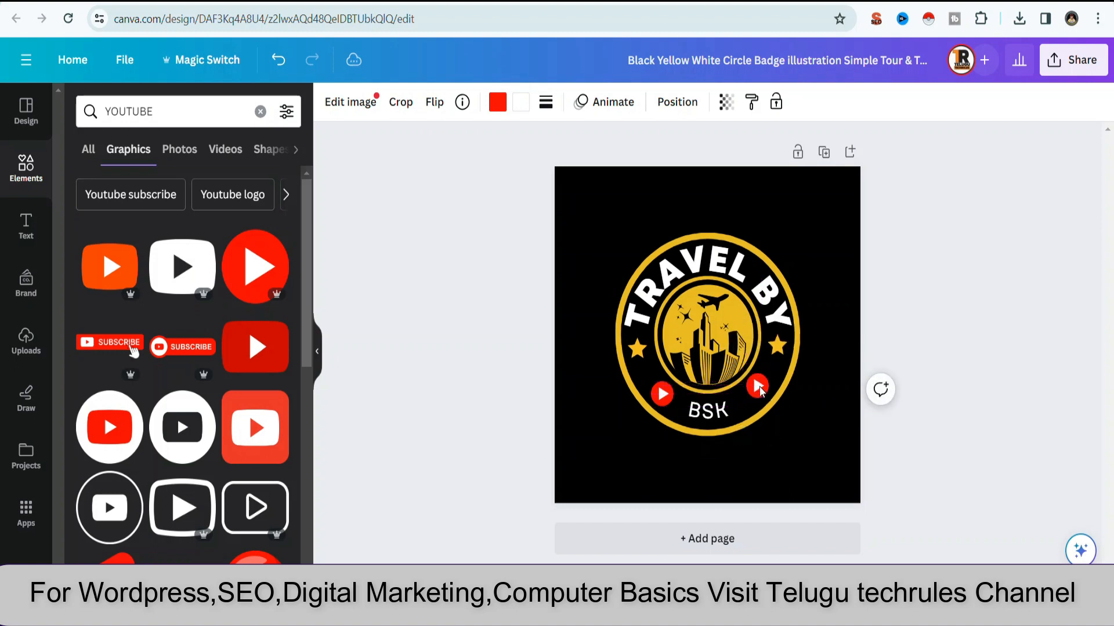
Nudge the play-button graphic on the right of BSK slightly downward to level it with the one on the left
key("Down")
key("Down")
key("Down")
key("Down")
key("Down")
key("Down")
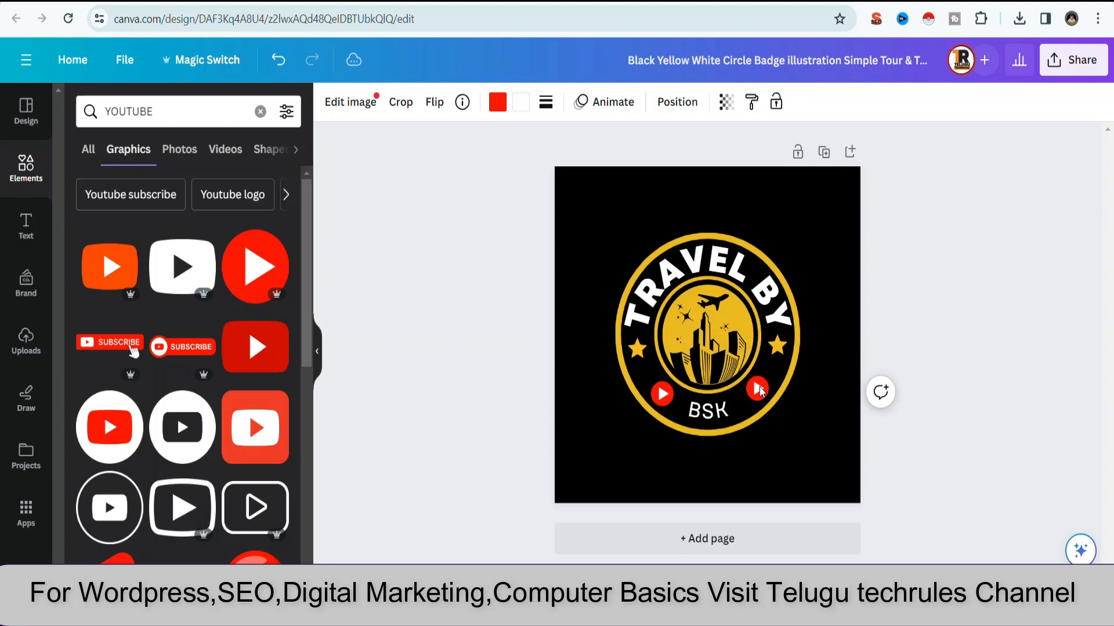
left_click(822, 380)
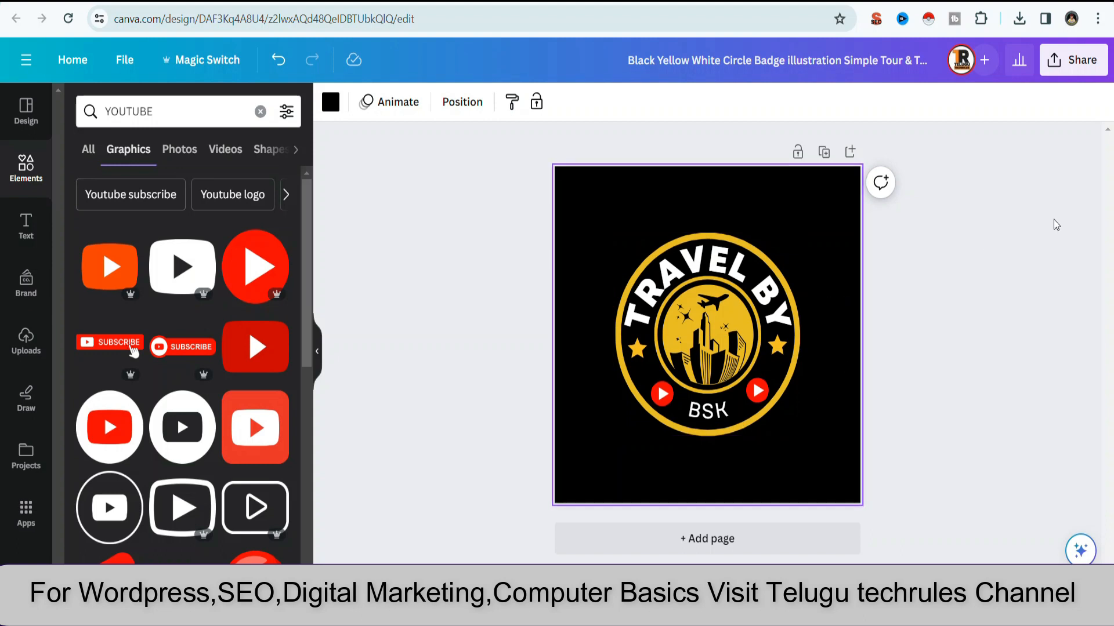
Download the finished badge logo as a PNG at its 500 × 500 px size
left_click(1084, 63)
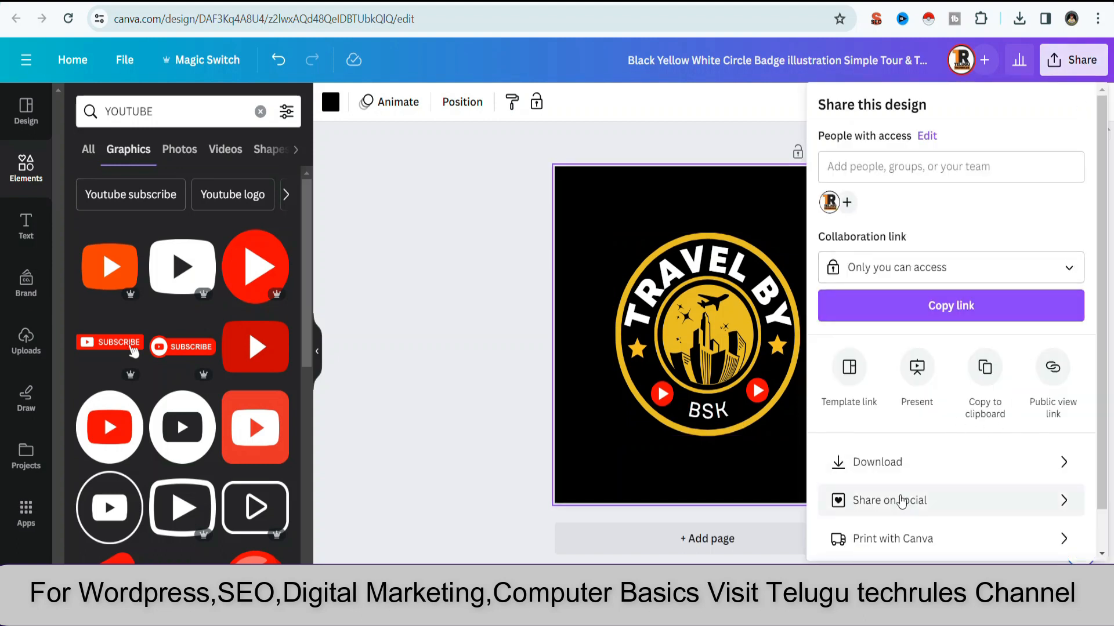
left_click(896, 462)
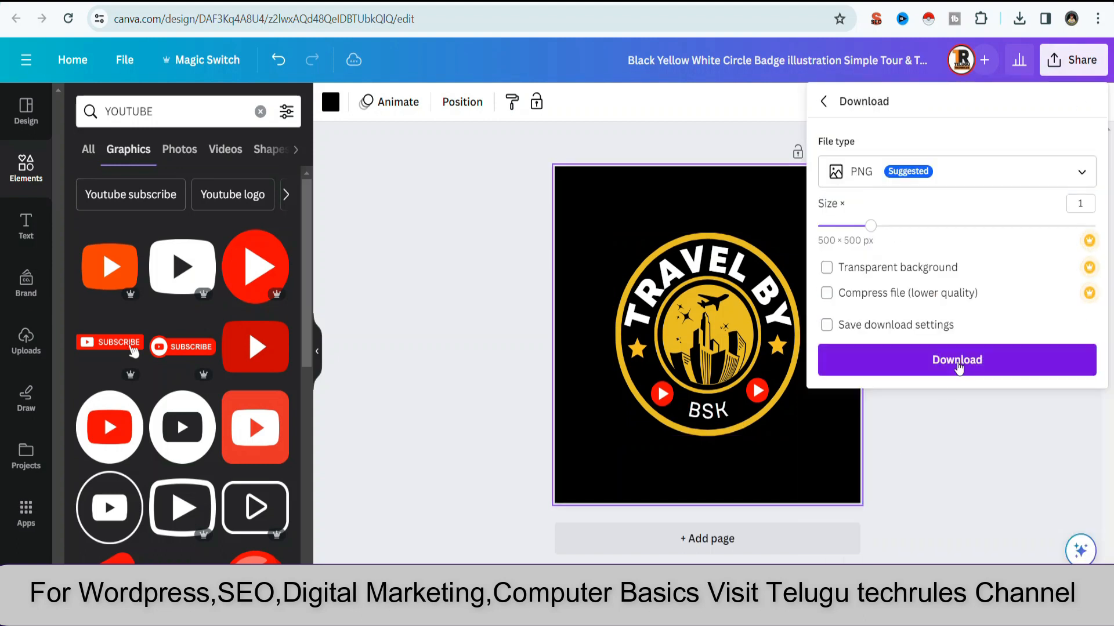
left_click(957, 362)
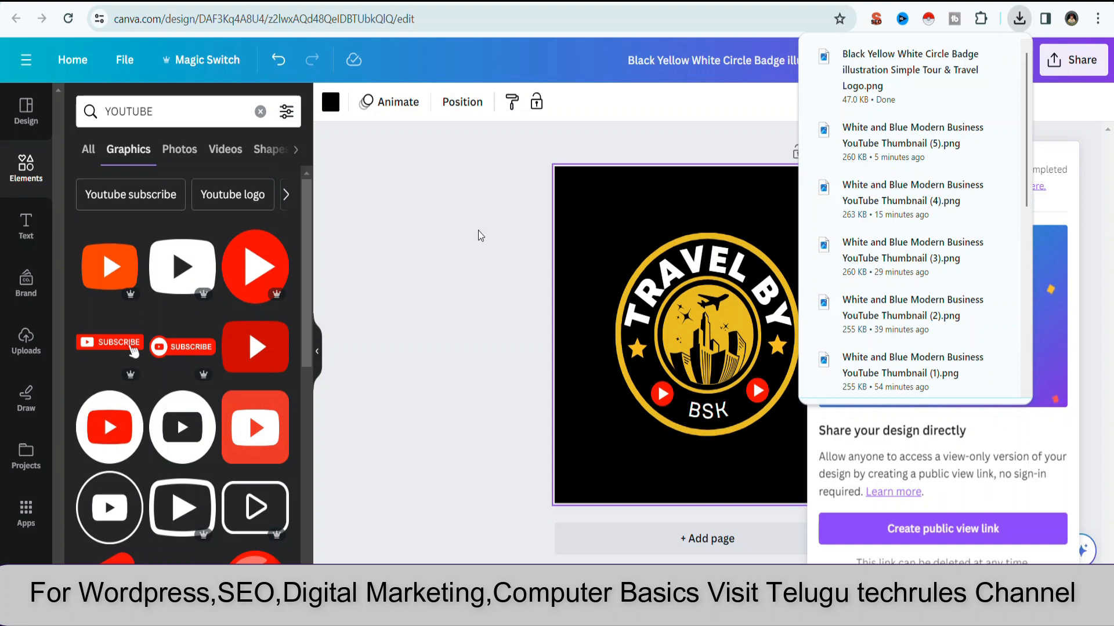
left_click(485, 249)
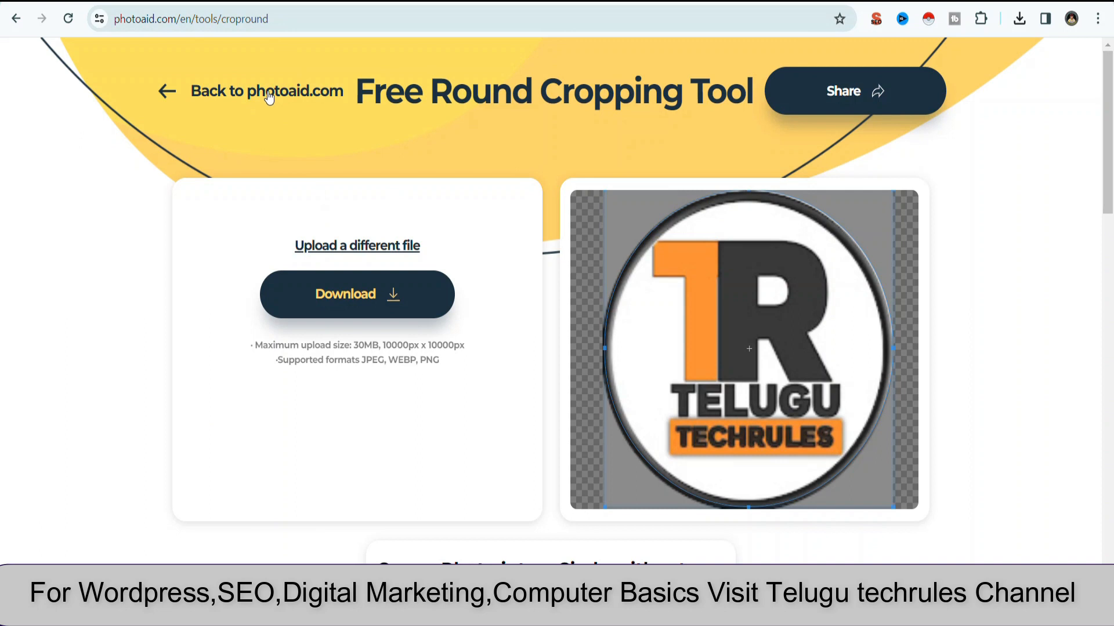
Switch to photoAiD's Free Round Cropping Tool and upload the downloaded "Black Yellow White Circle Badge illustration Simple Tour & Travel Logo.png"
left_click(168, 95)
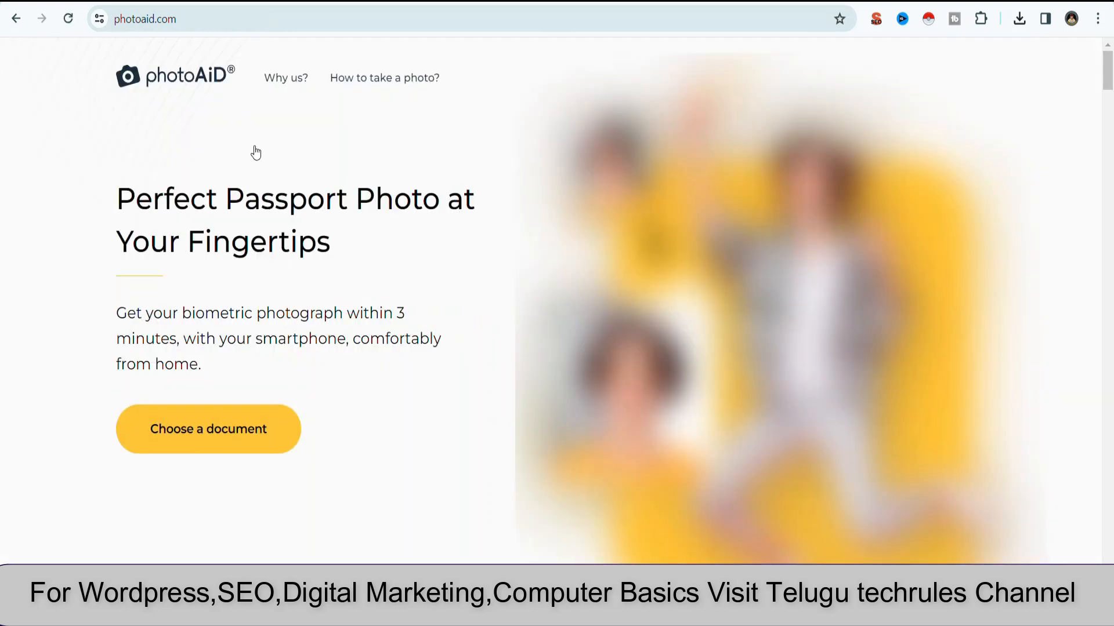
left_click(244, 441)
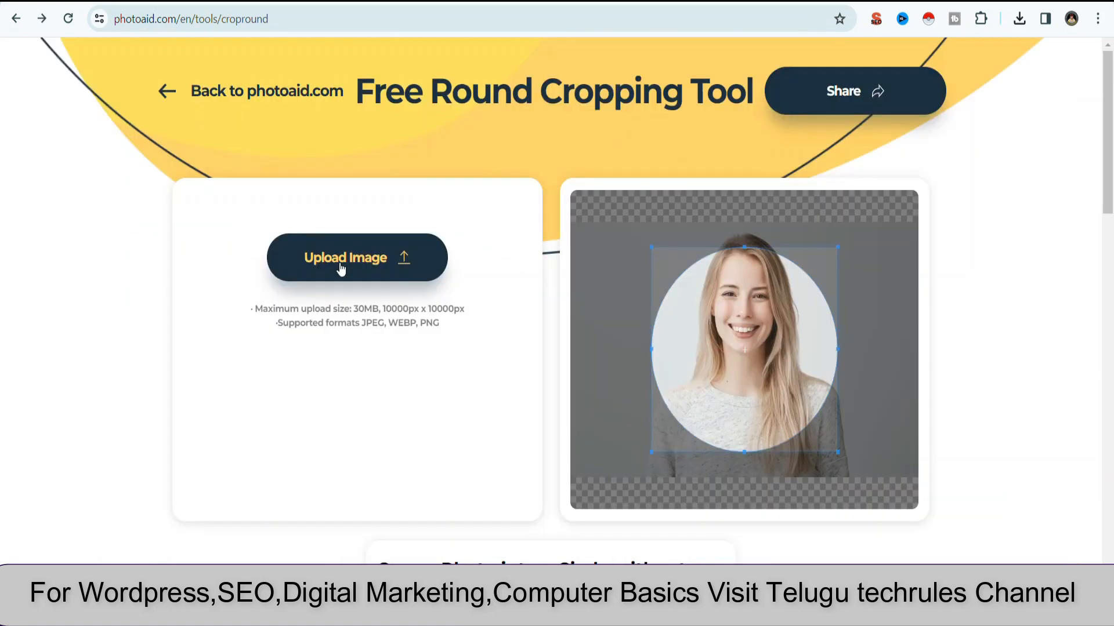
left_click(340, 268)
left_click(174, 131)
left_click(443, 325)
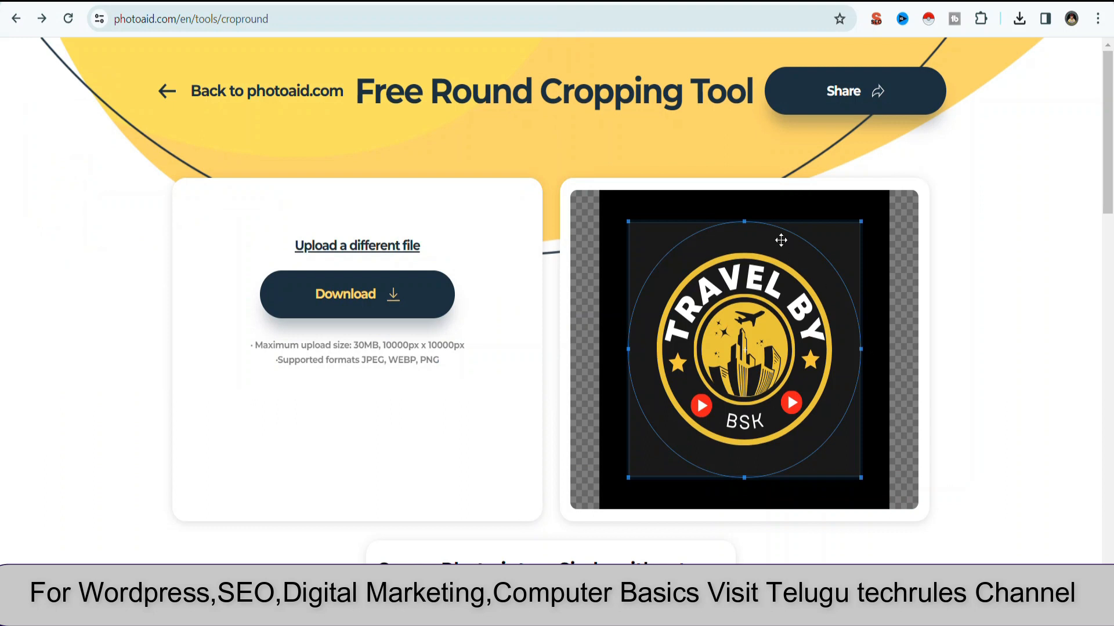
Fit the round crop area tightly to the badge's outer gold ring and download the cropped logo
mouse_move(744, 224)
left_mouse_down()
mouse_move(745, 238)
mouse_move(745, 224)
left_mouse_up()
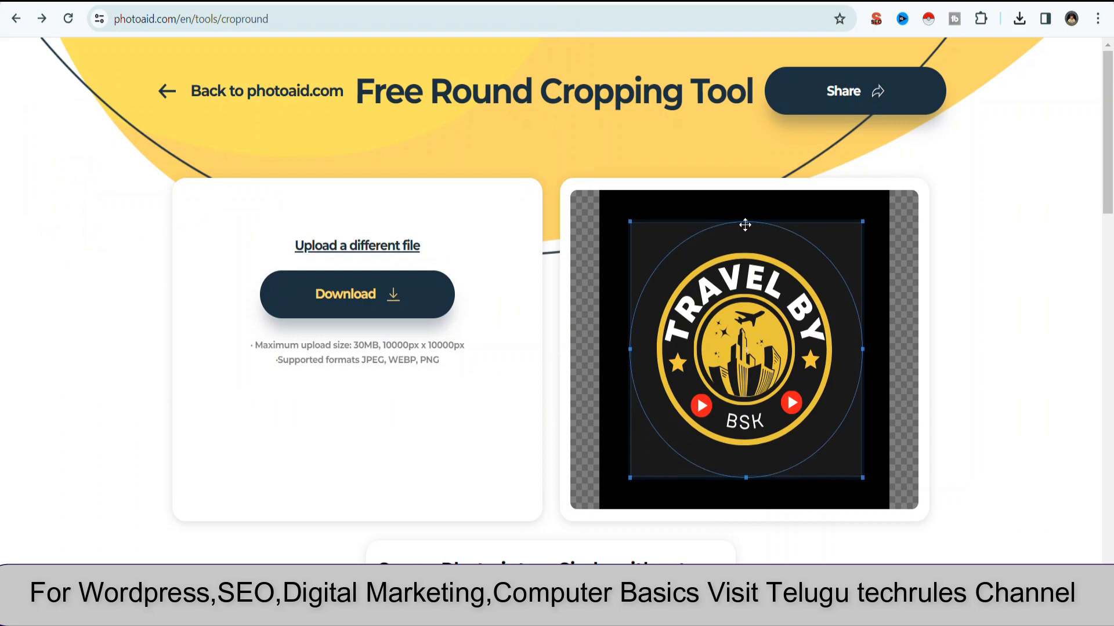
left_click_drag(745, 477, 746, 449)
left_click_drag(748, 221, 746, 250)
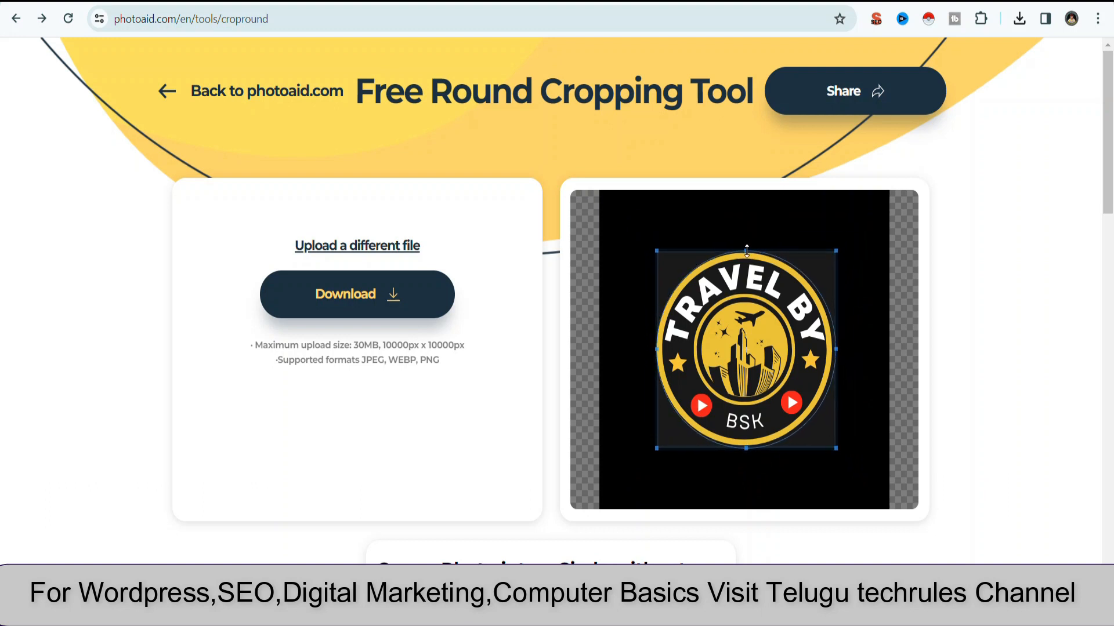
left_click_drag(836, 347, 833, 347)
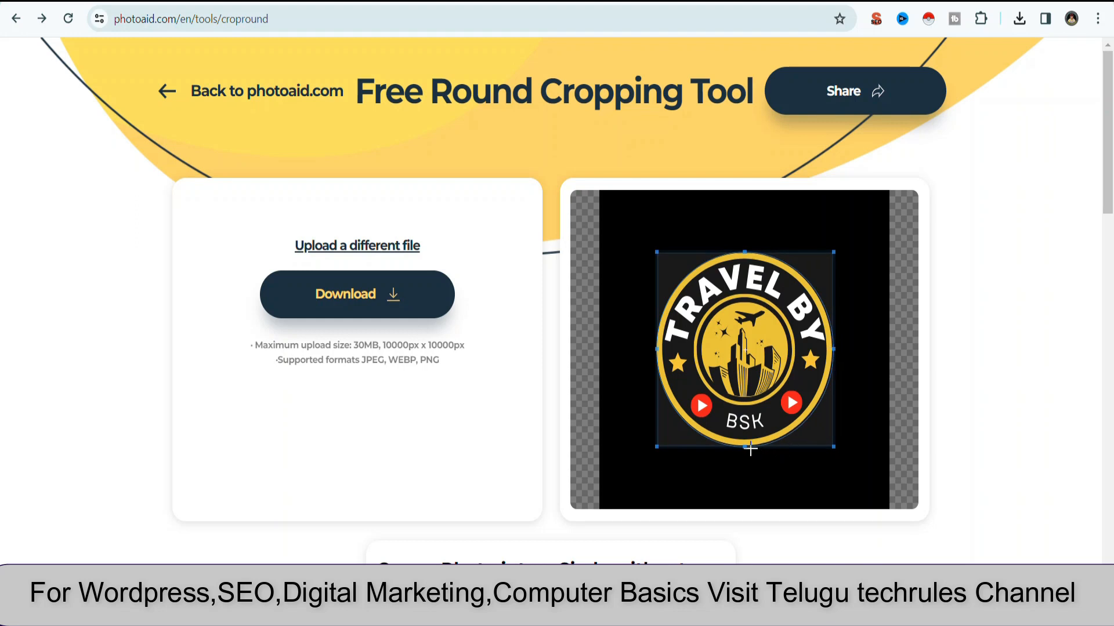
left_click_drag(745, 448, 747, 447)
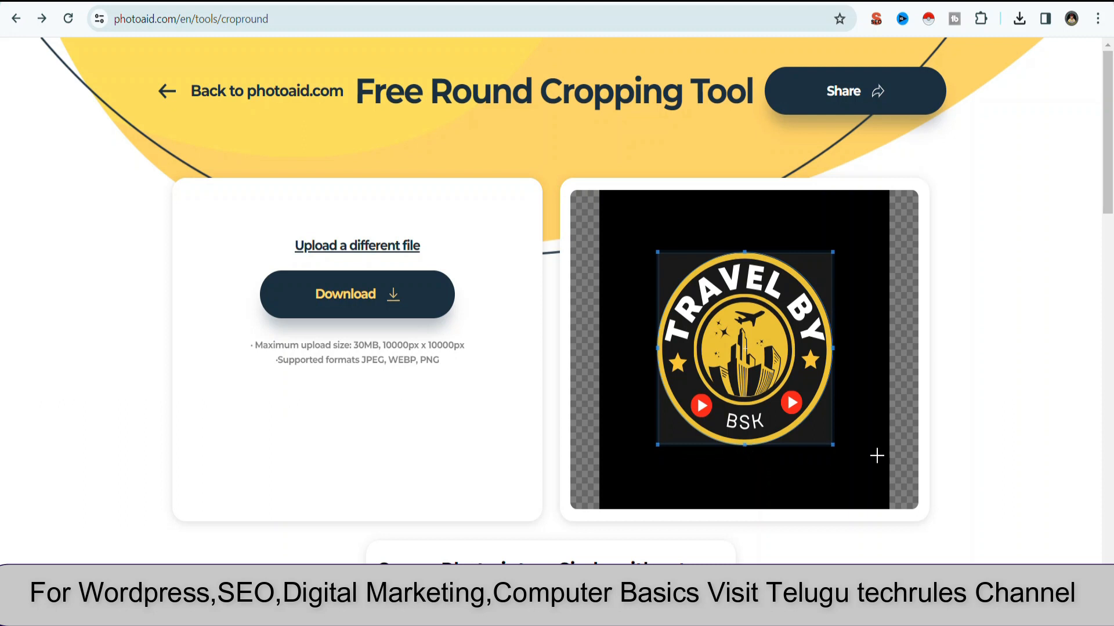
left_click(347, 297)
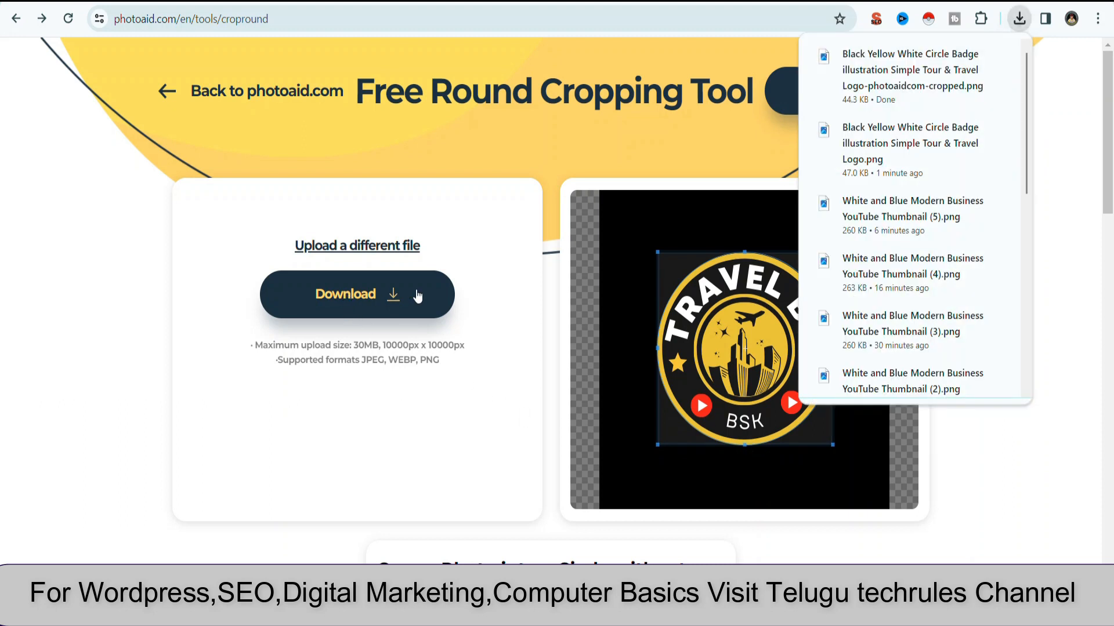
left_click(1088, 109)
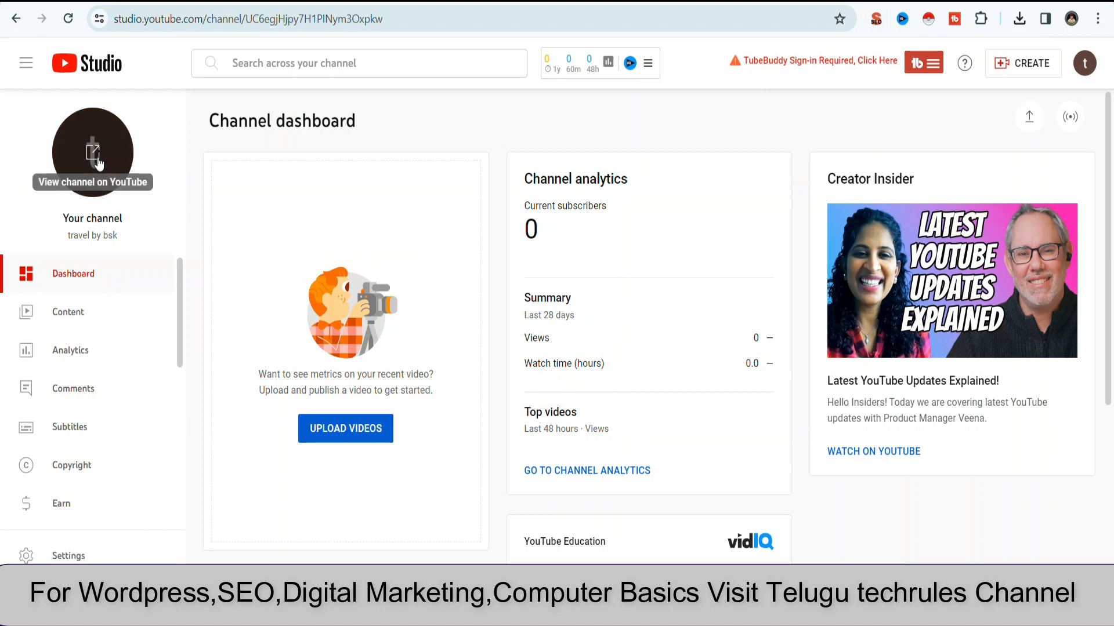
Switch to YouTube Studio and open the travel by bsk channel's public page on YouTube
left_click(95, 158)
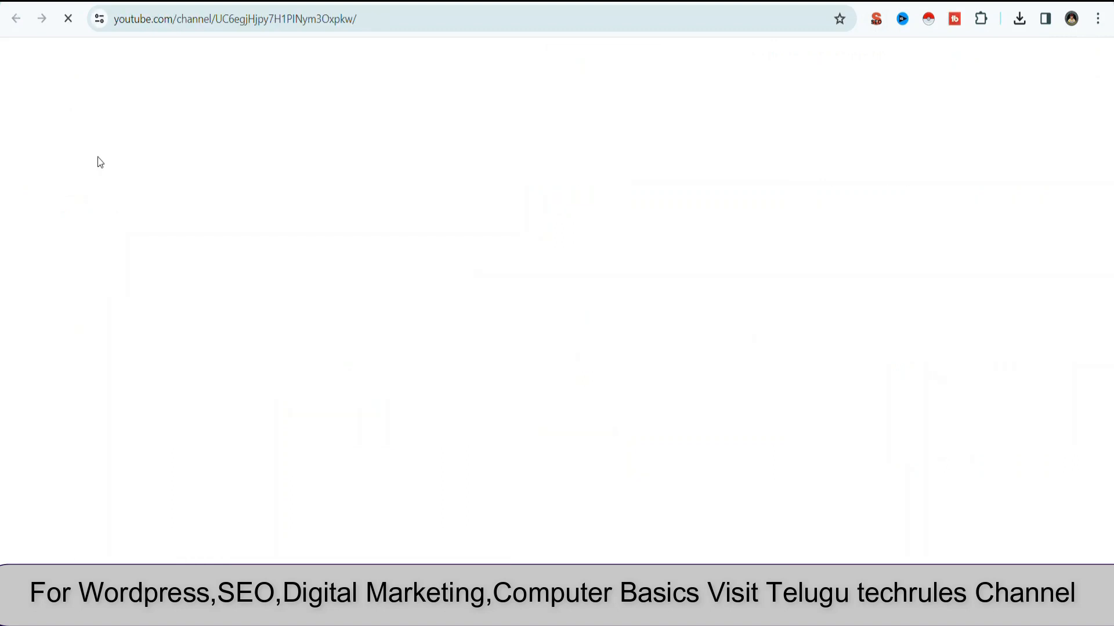